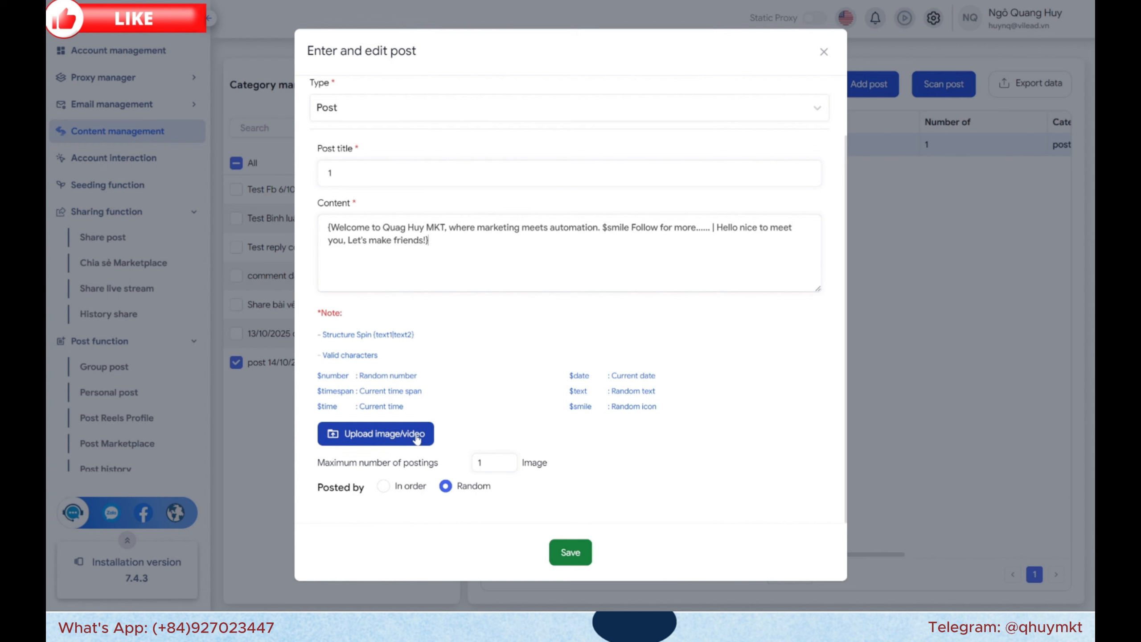
- Attach the images anh-con-gai-1-1.jpg and anh-gai-22.jpg to post 1
click(416, 438)
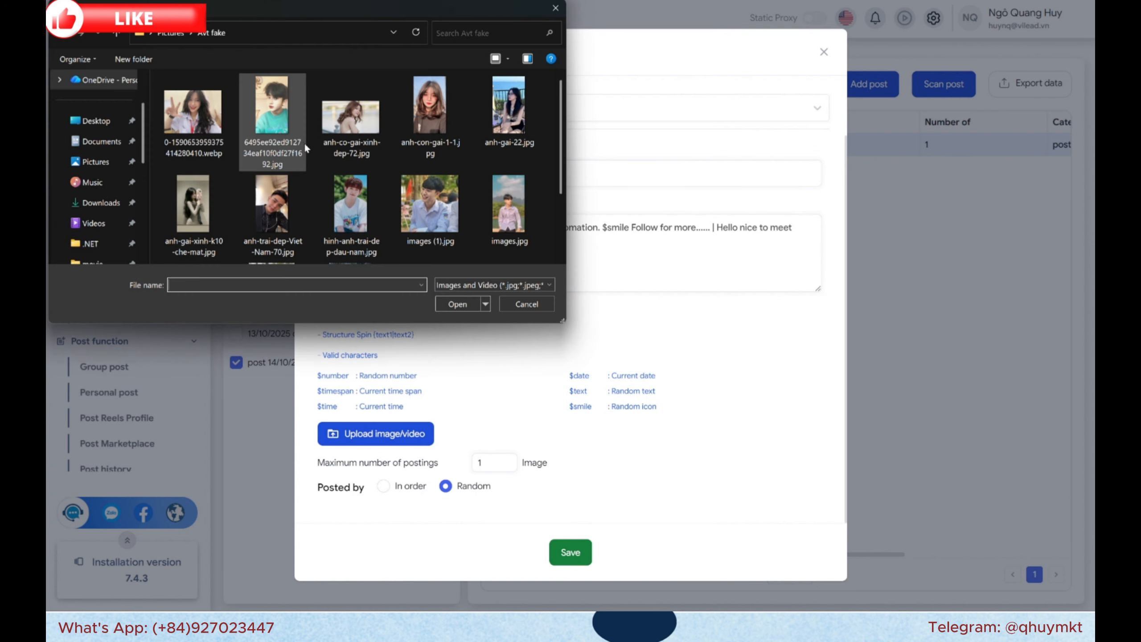
click(193, 115)
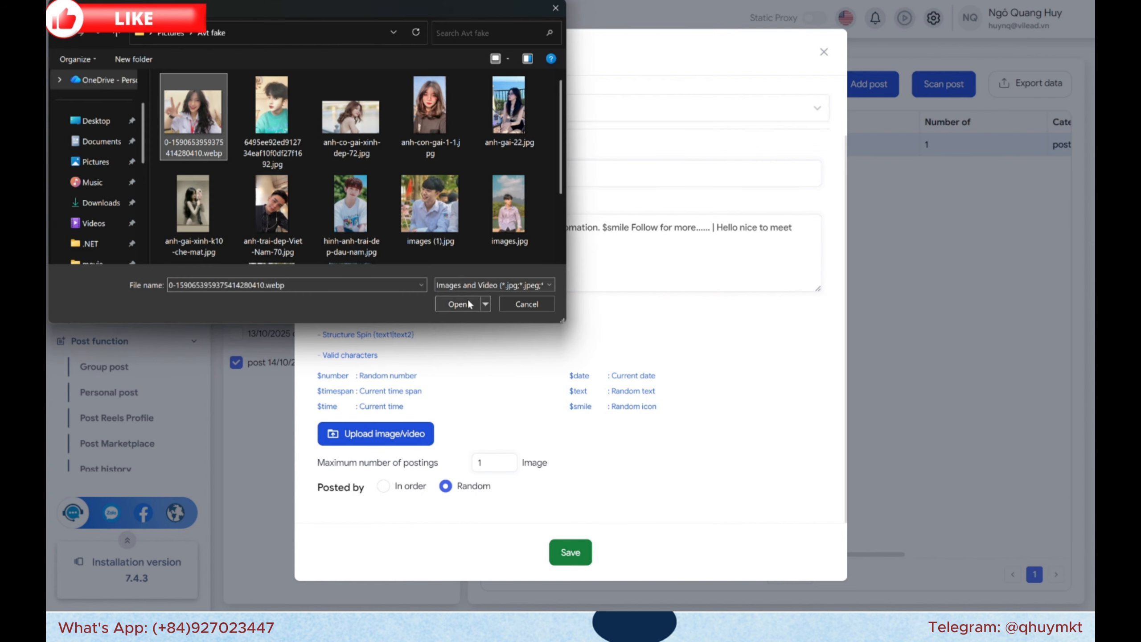
click(438, 118)
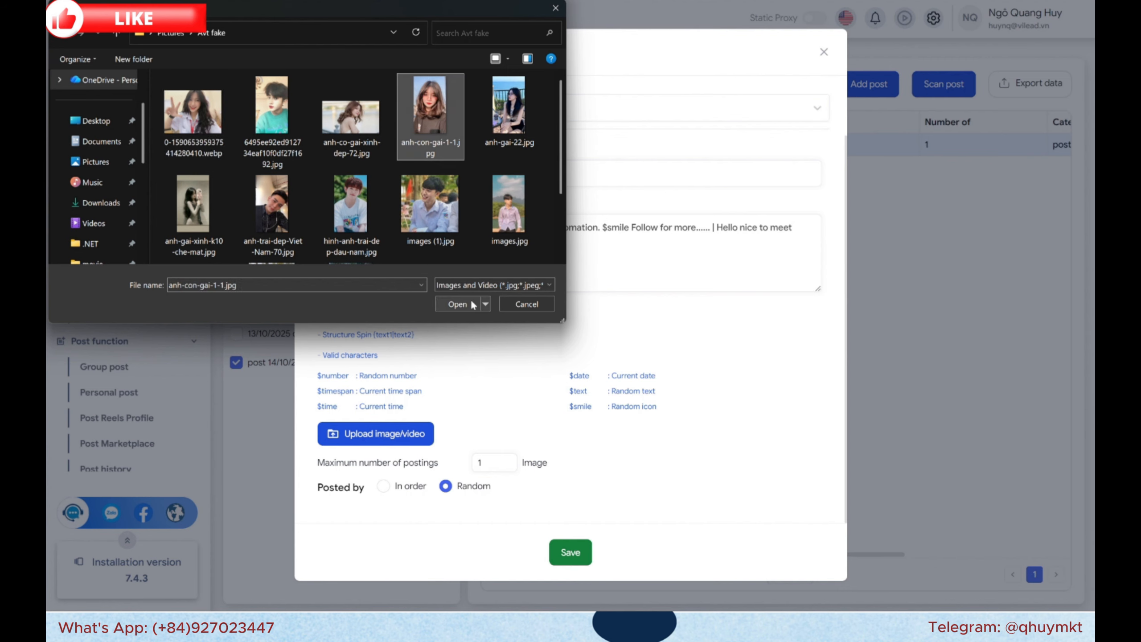
click(458, 304)
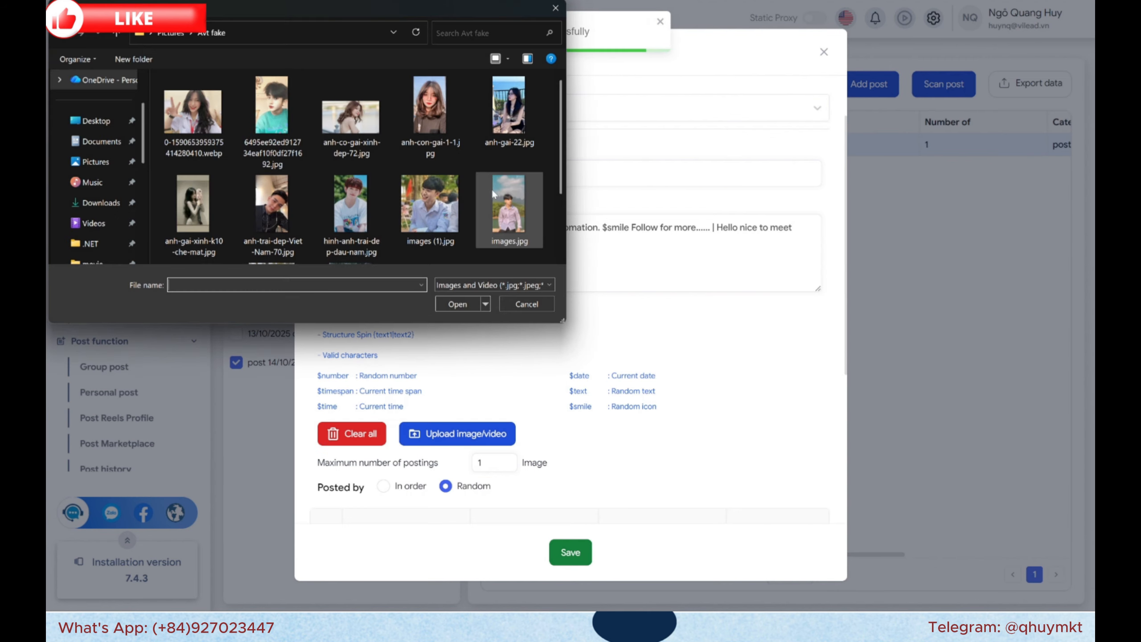
click(505, 108)
click(466, 303)
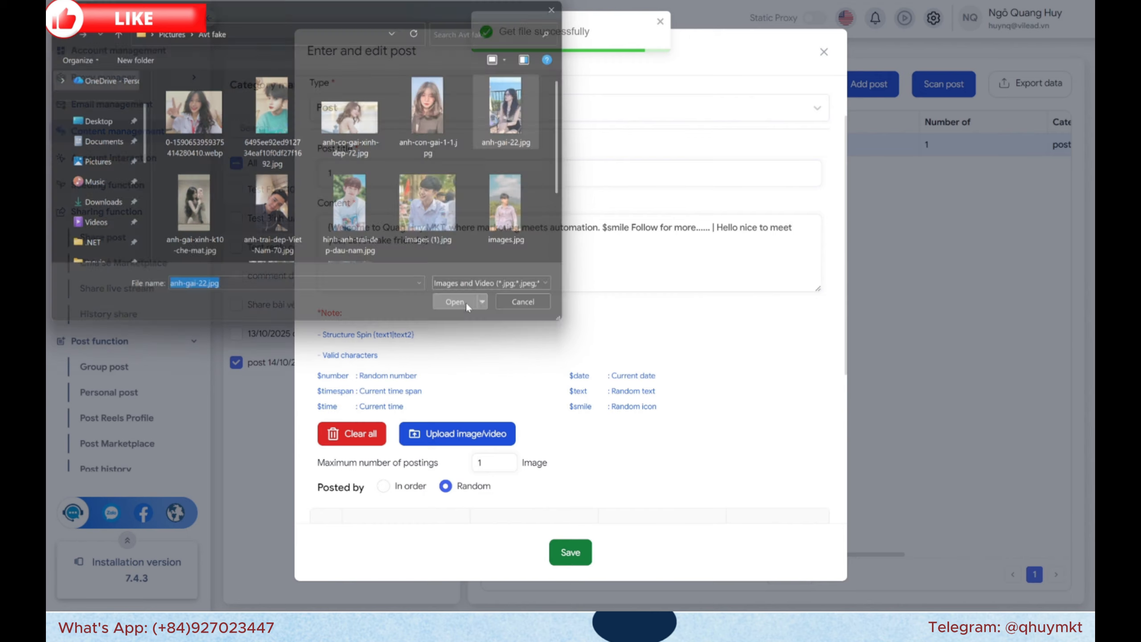
- Set the maximum number of postings to 0 and save the post
scroll(463, 466, down, 2)
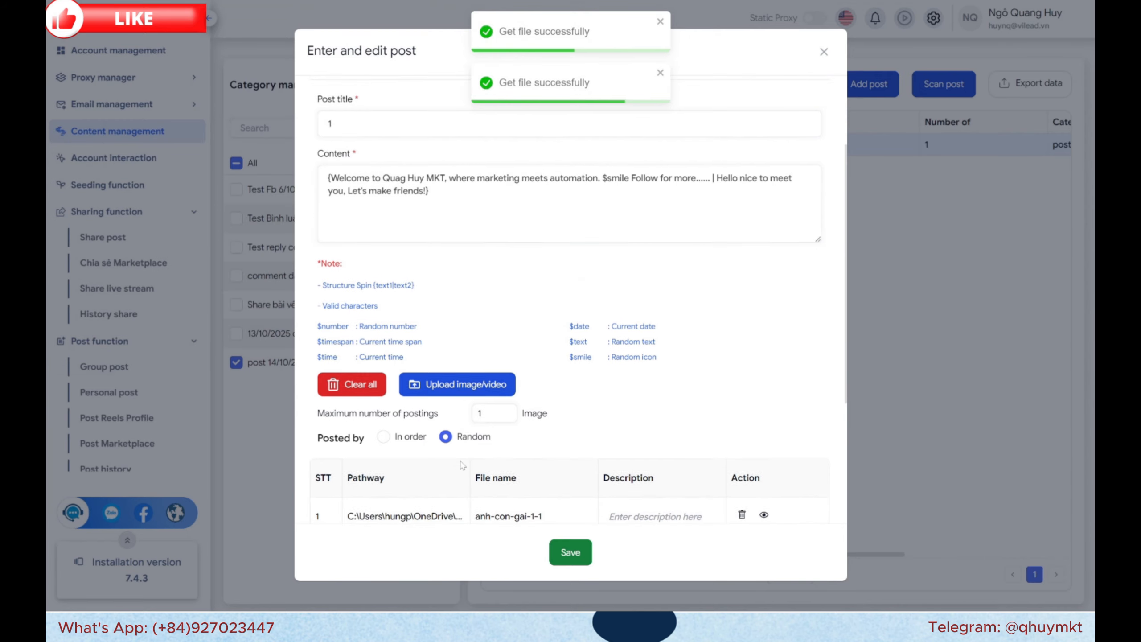
click(490, 413)
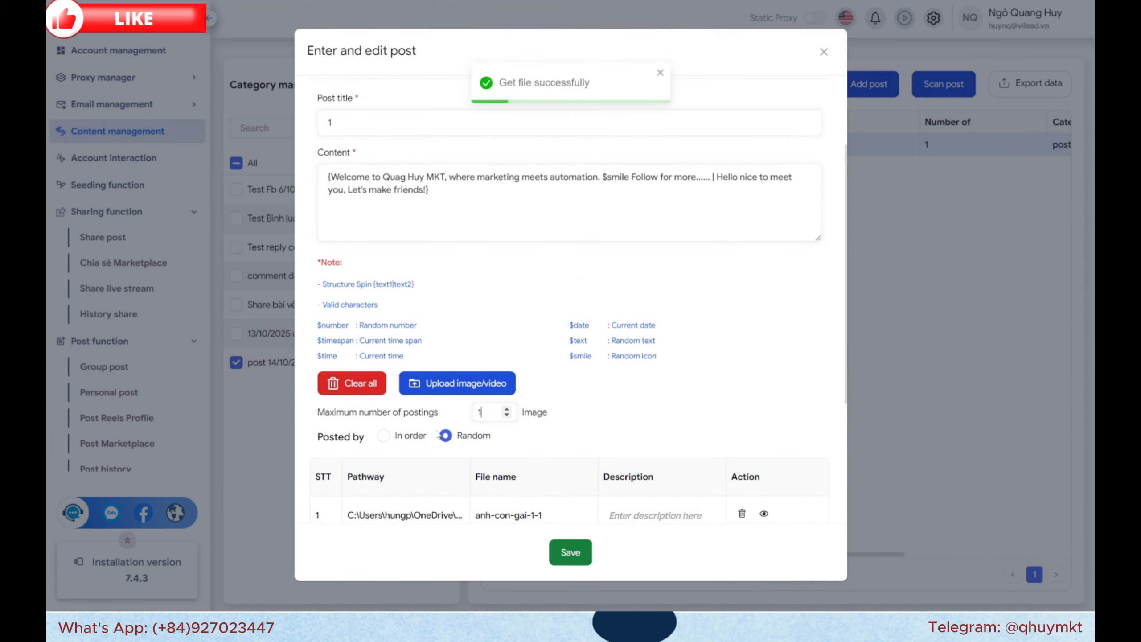
scroll(439, 436, down, 2)
key(Down)
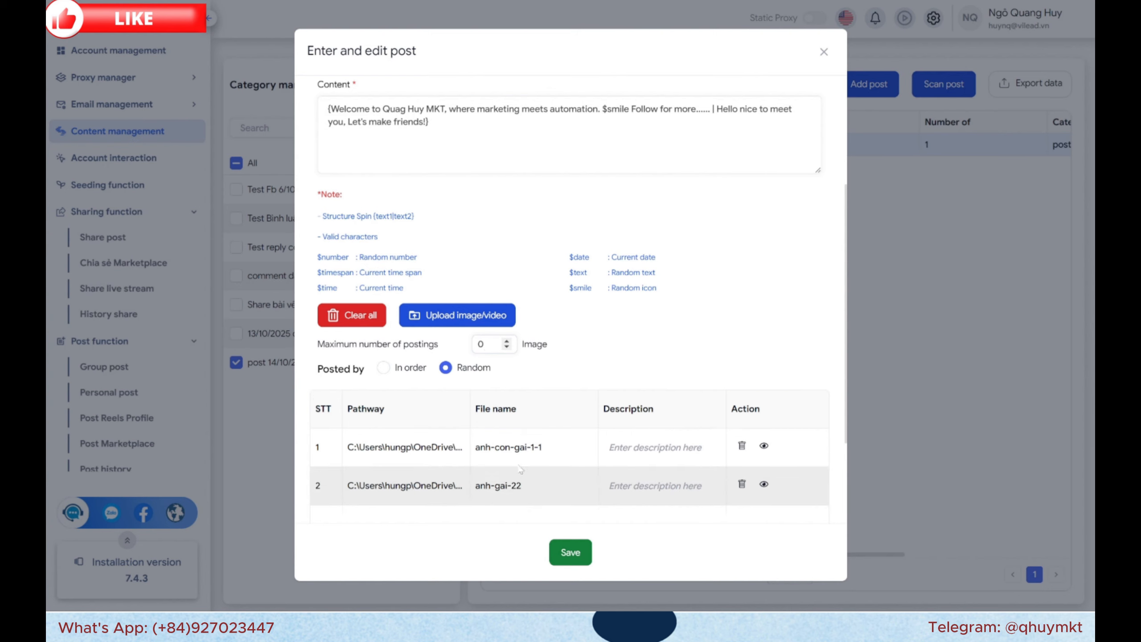
click(575, 549)
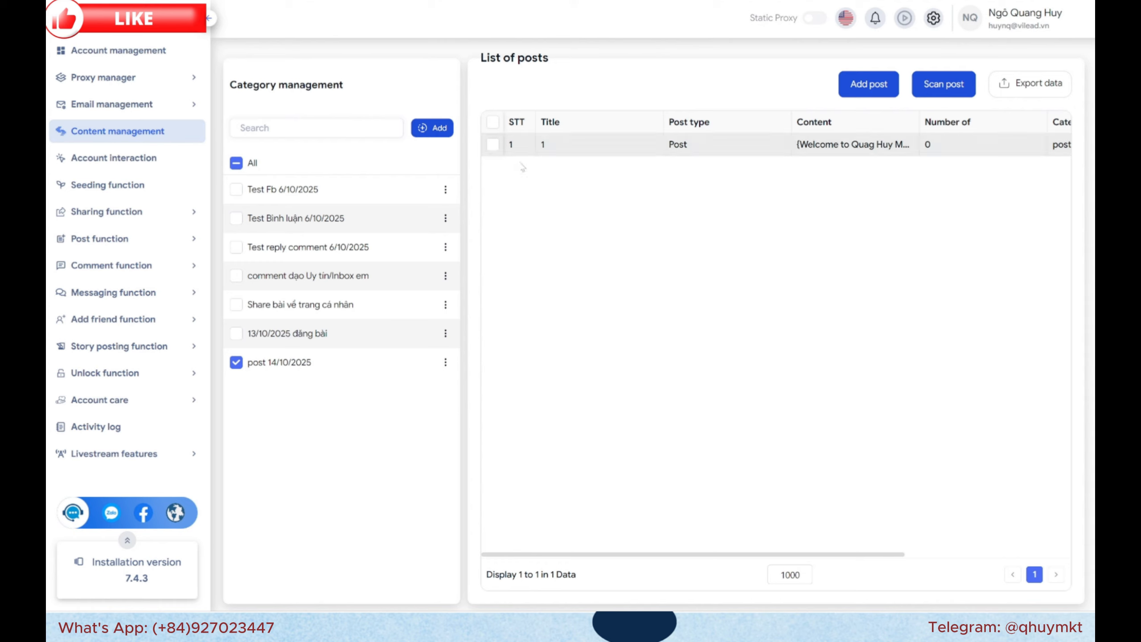
- Open the Personal post settings and set Content based on to Group
click(143, 240)
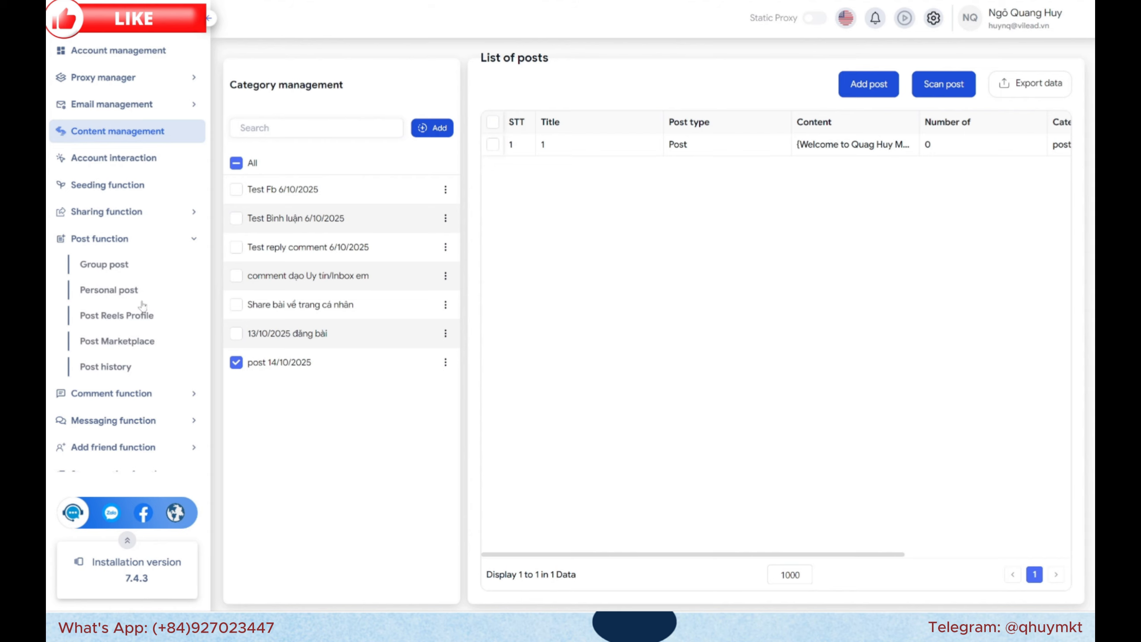
click(135, 290)
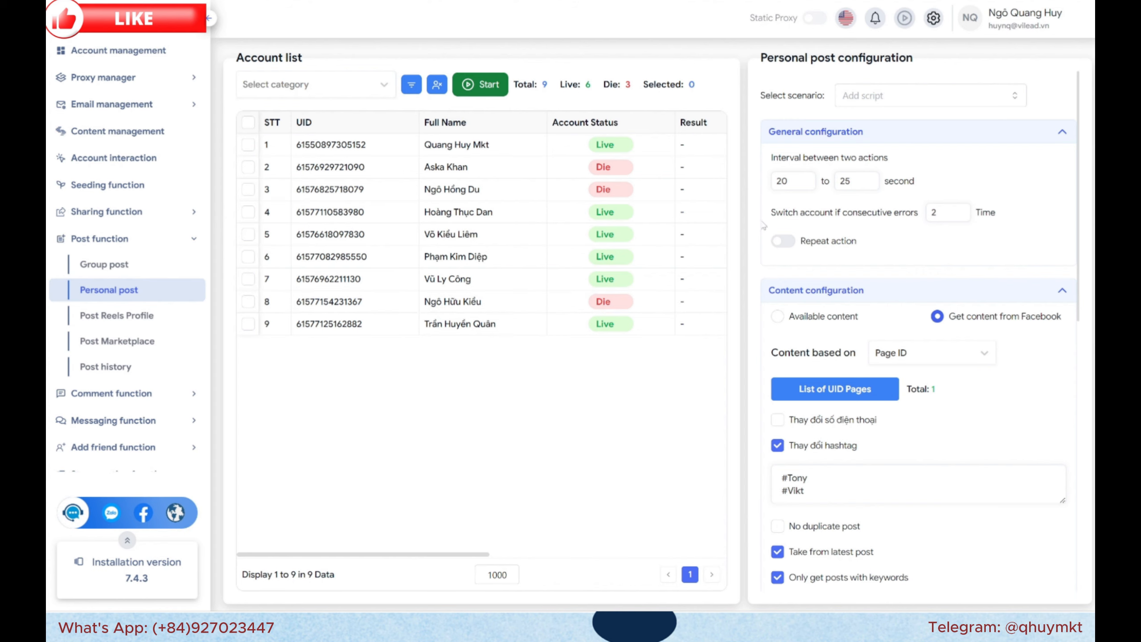
click(899, 358)
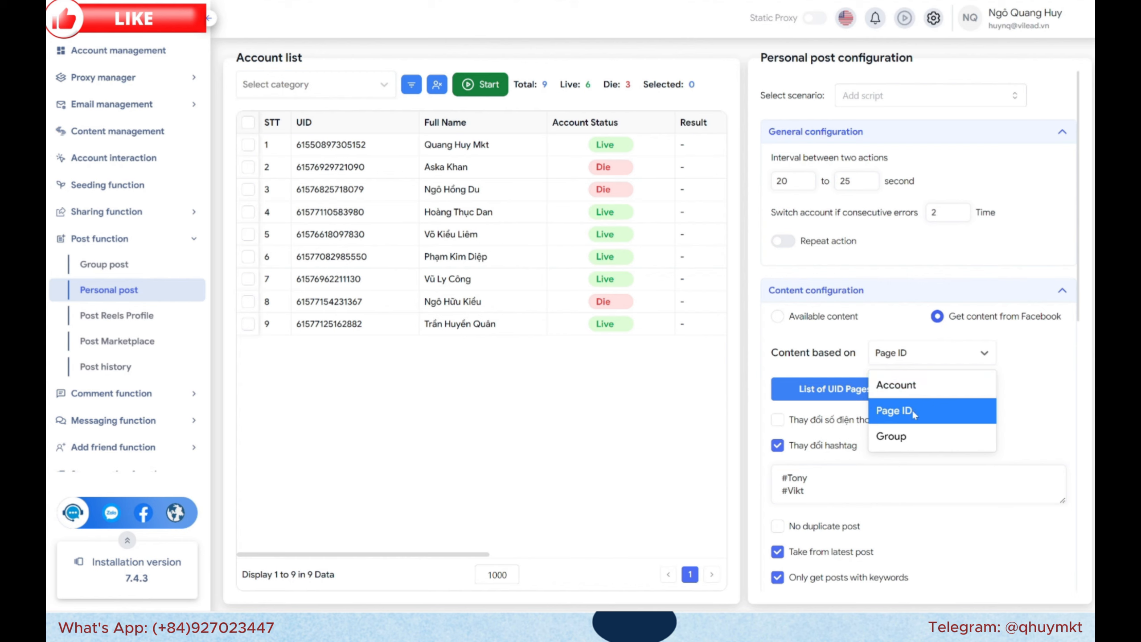
click(904, 436)
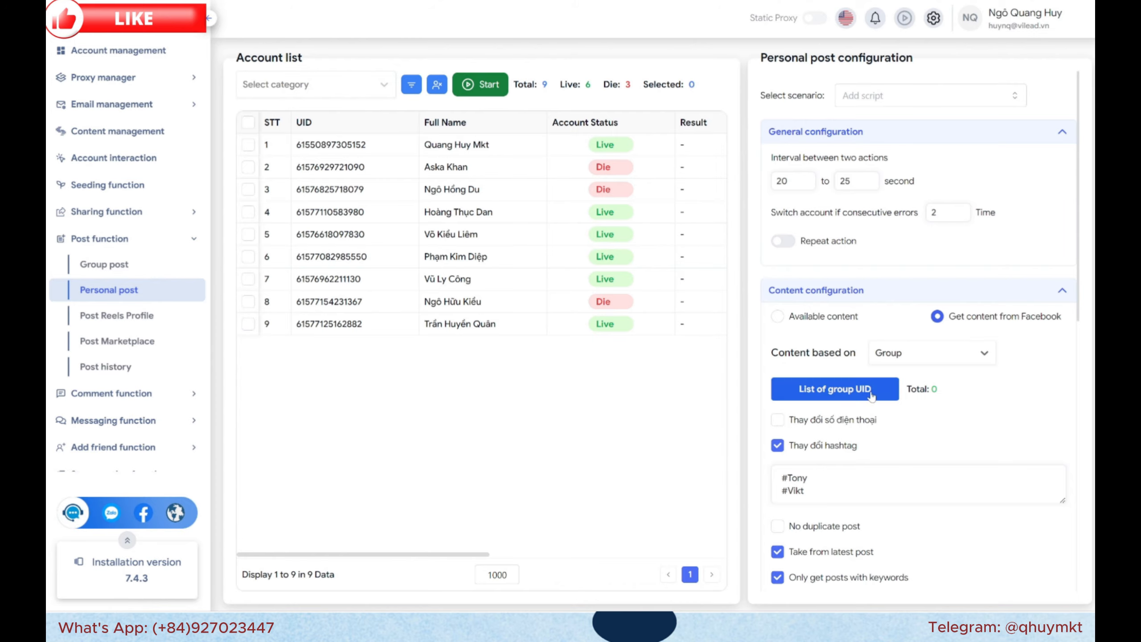
- Check the group UID list, then go to Account management with its nine accounts
click(871, 395)
click(823, 185)
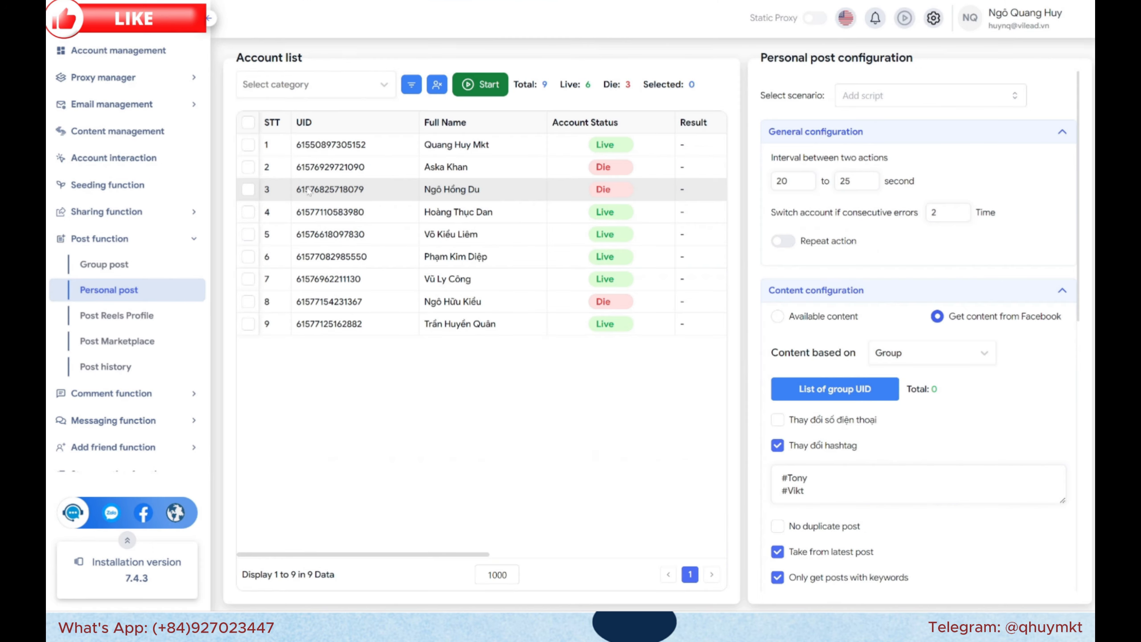
click(153, 57)
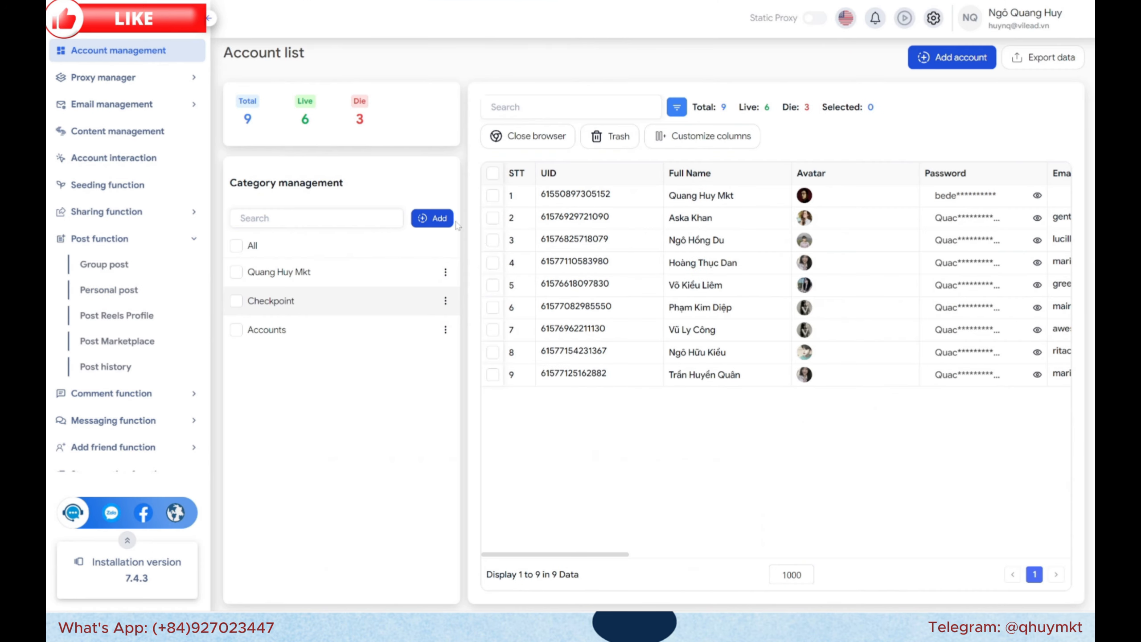
- Copy account 4's UID from its right-click Copy menu, then return to Personal post
click(495, 263)
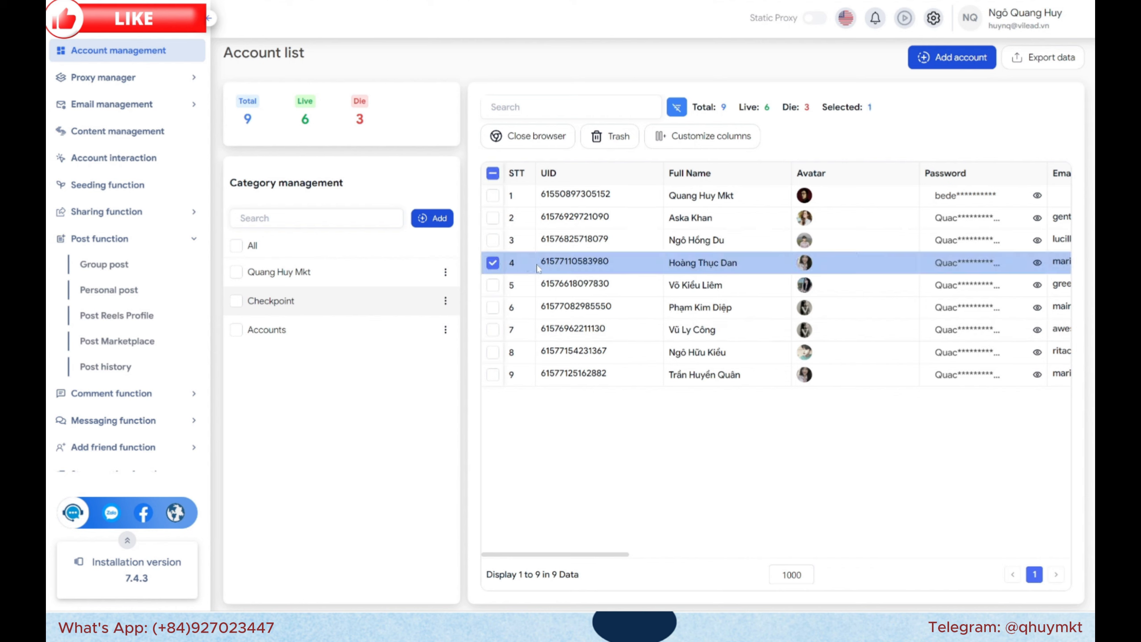
right_click(538, 268)
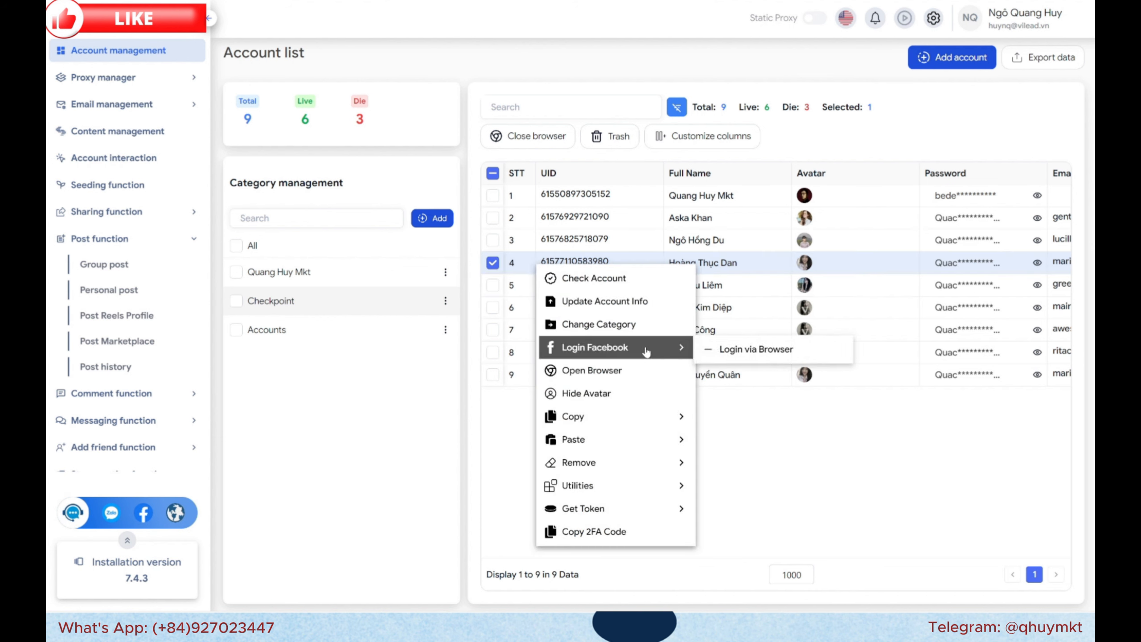
mouse_move(653, 435)
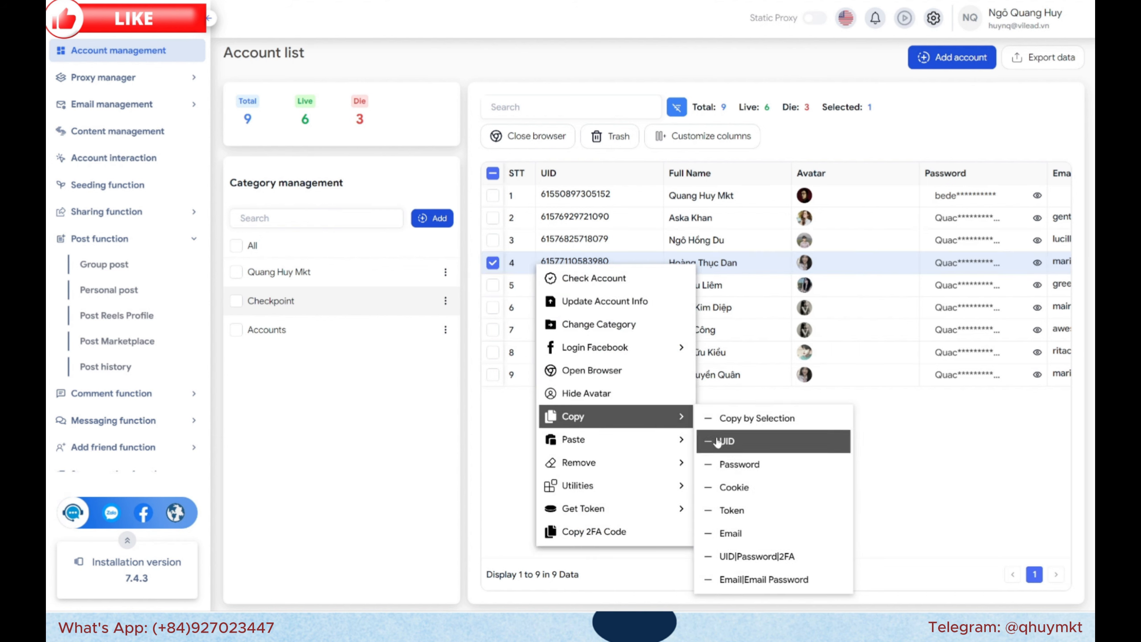
click(716, 441)
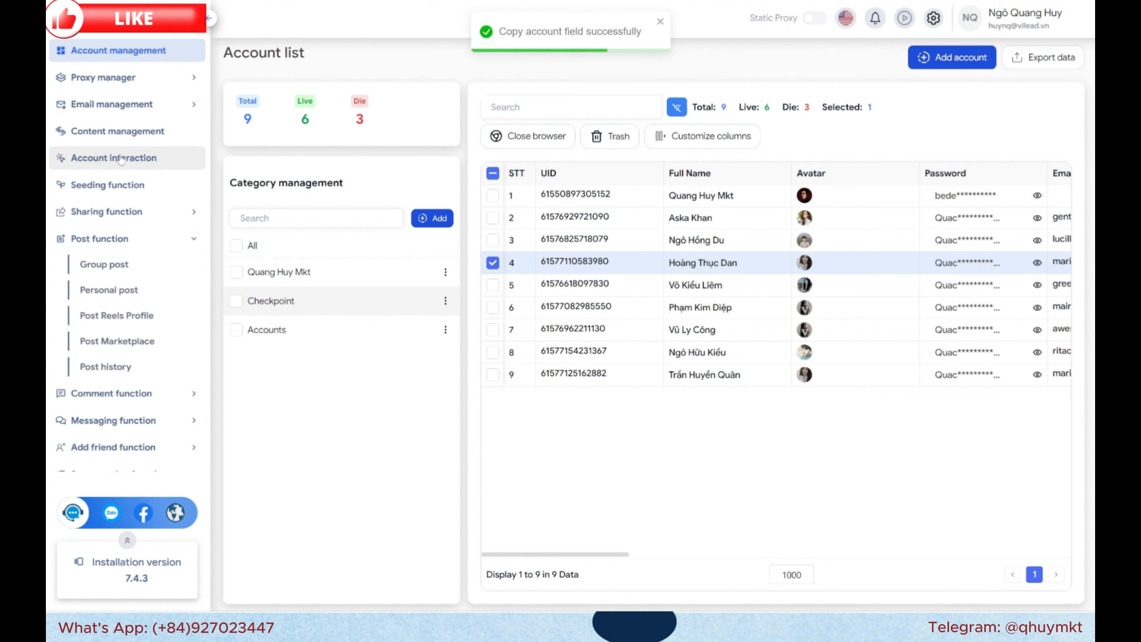
click(109, 289)
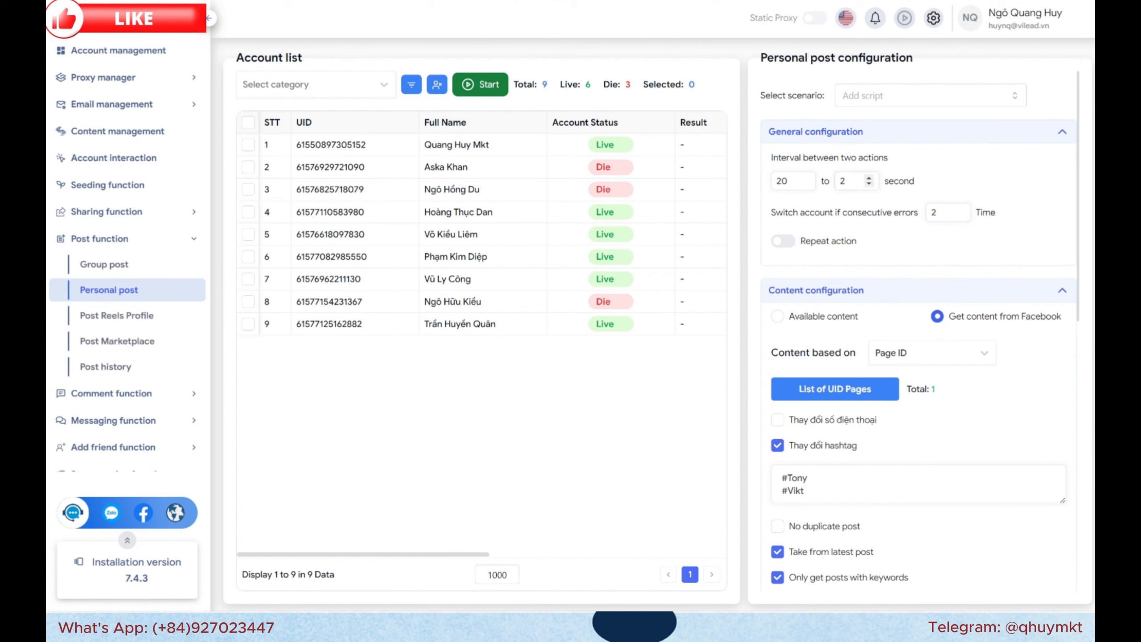
- Set the consecutive errors limit to 3
key(Tab)
scroll(563, 220, right, 6)
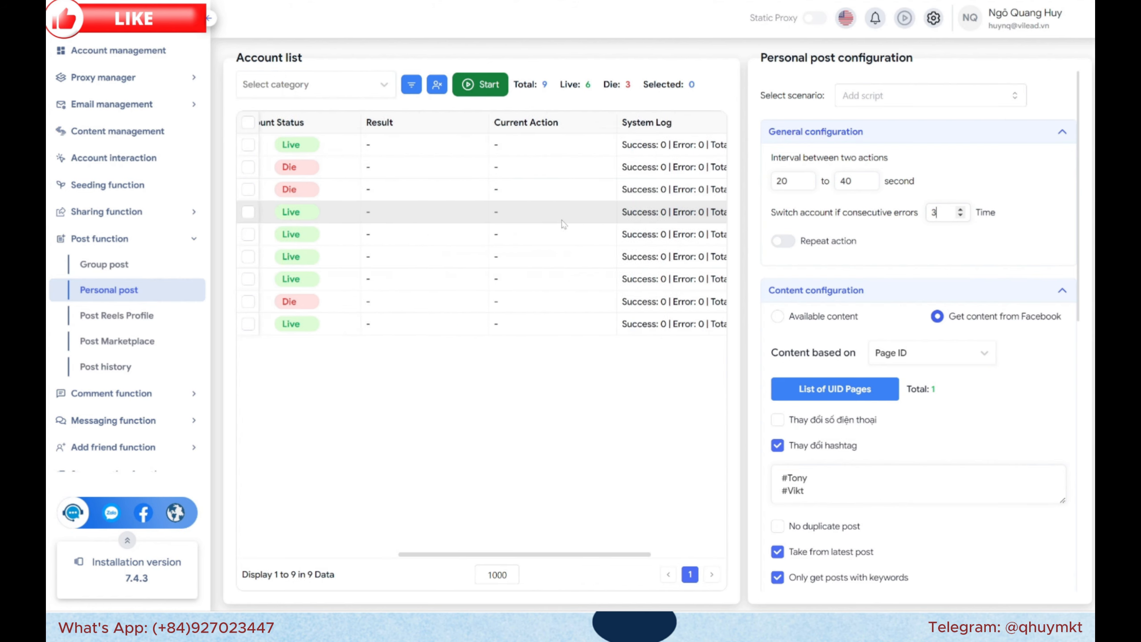
click(850, 160)
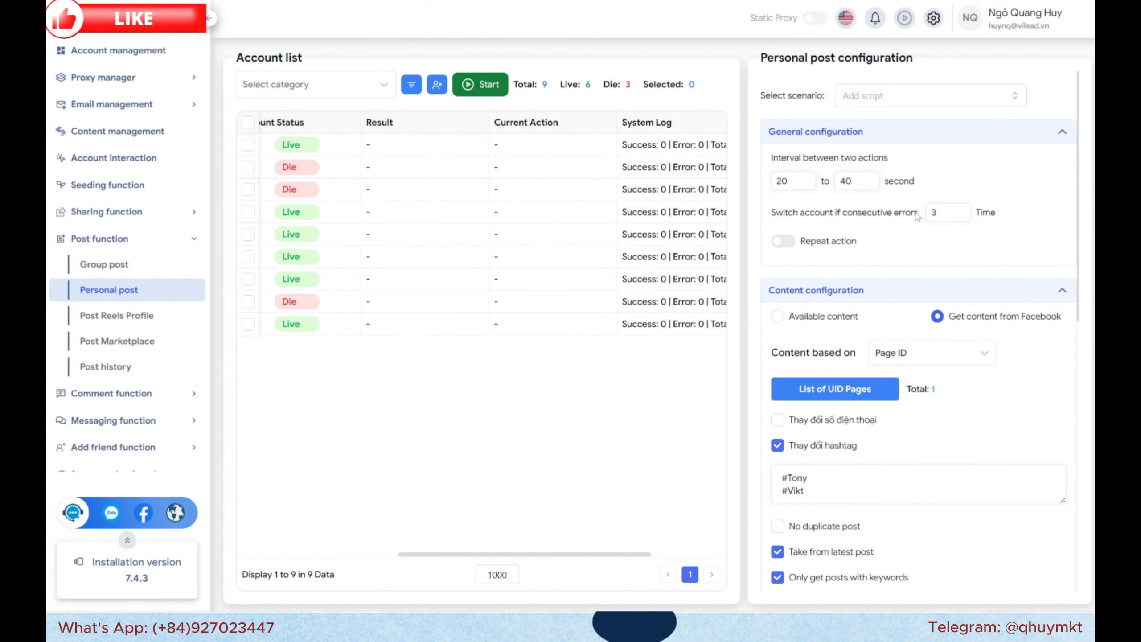
- Use Available content with General content configuration and bring up the Select content picker
scroll(865, 266, down, 2)
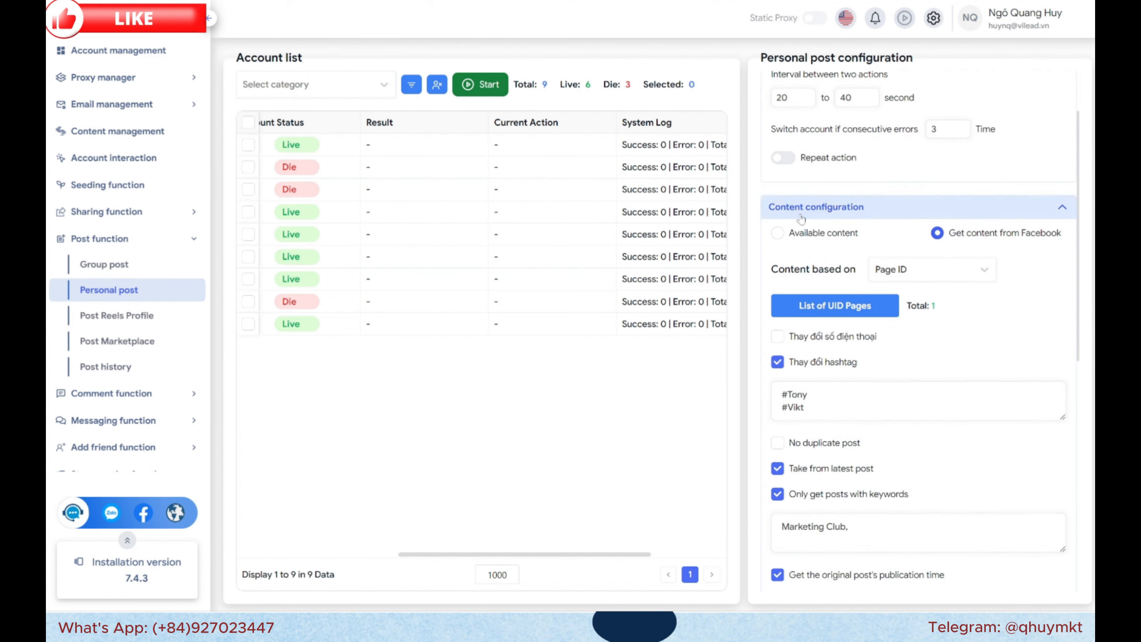
click(839, 242)
click(947, 237)
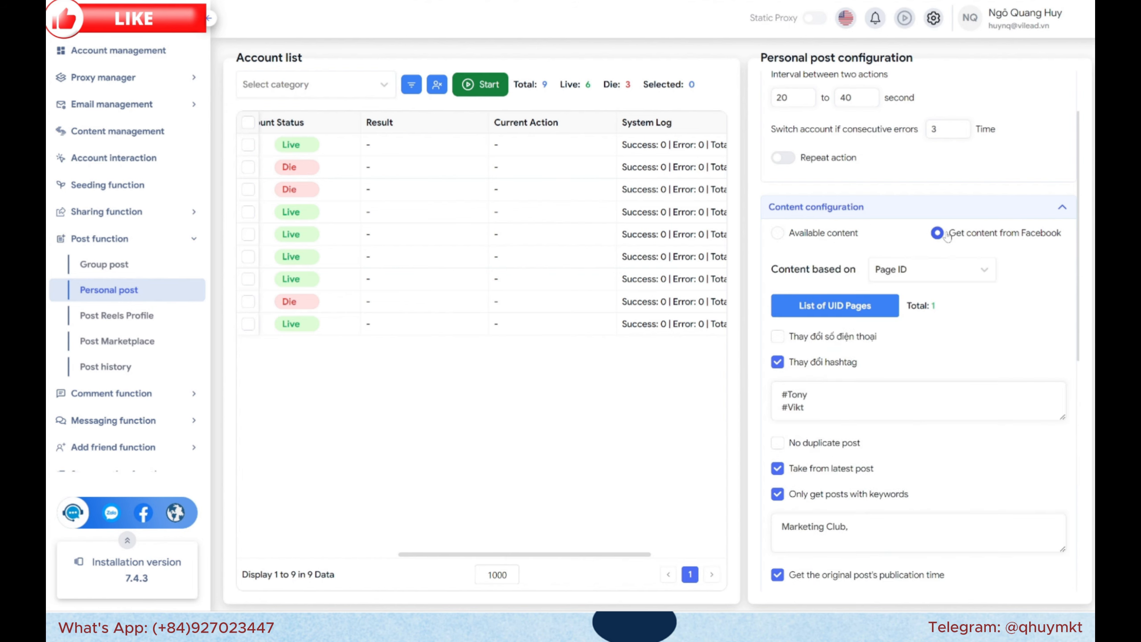
click(825, 238)
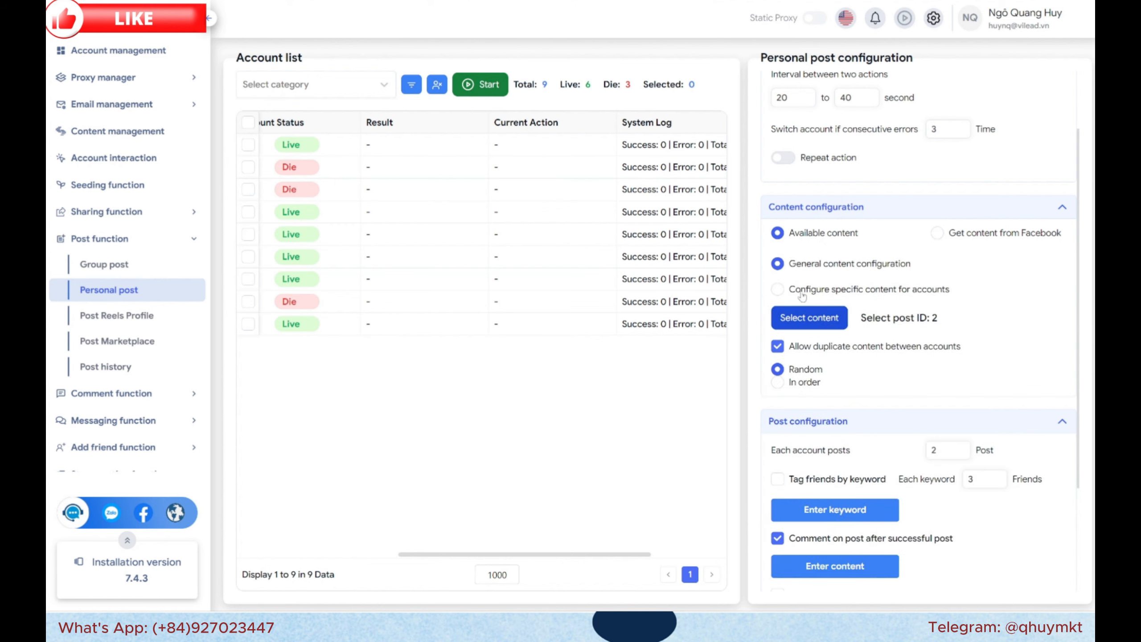
click(912, 297)
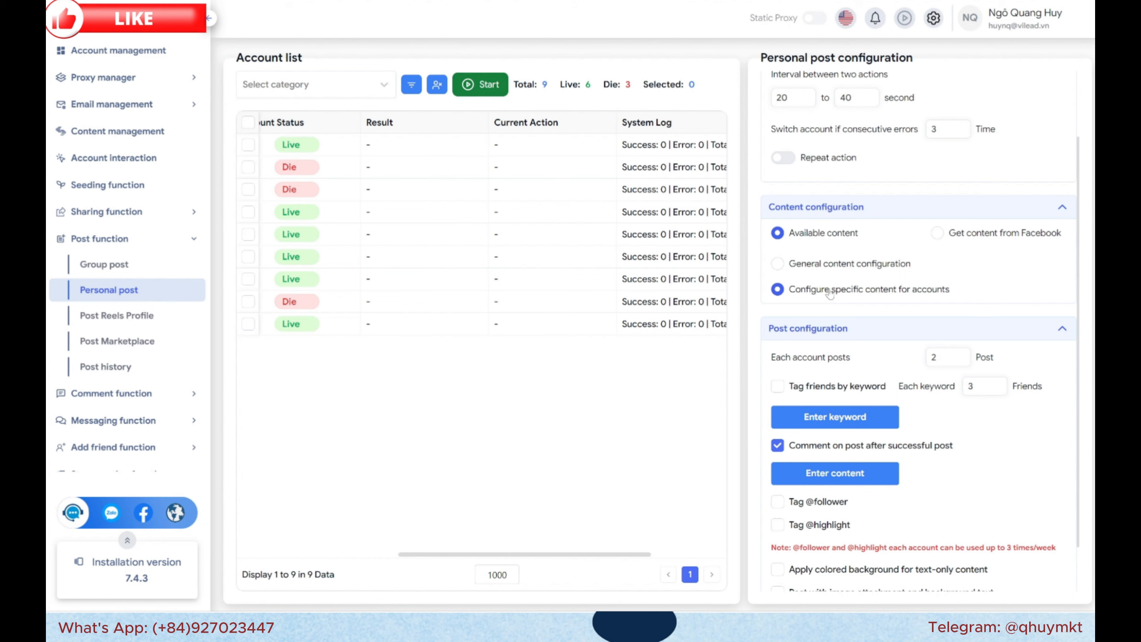
scroll(831, 388, down, 1)
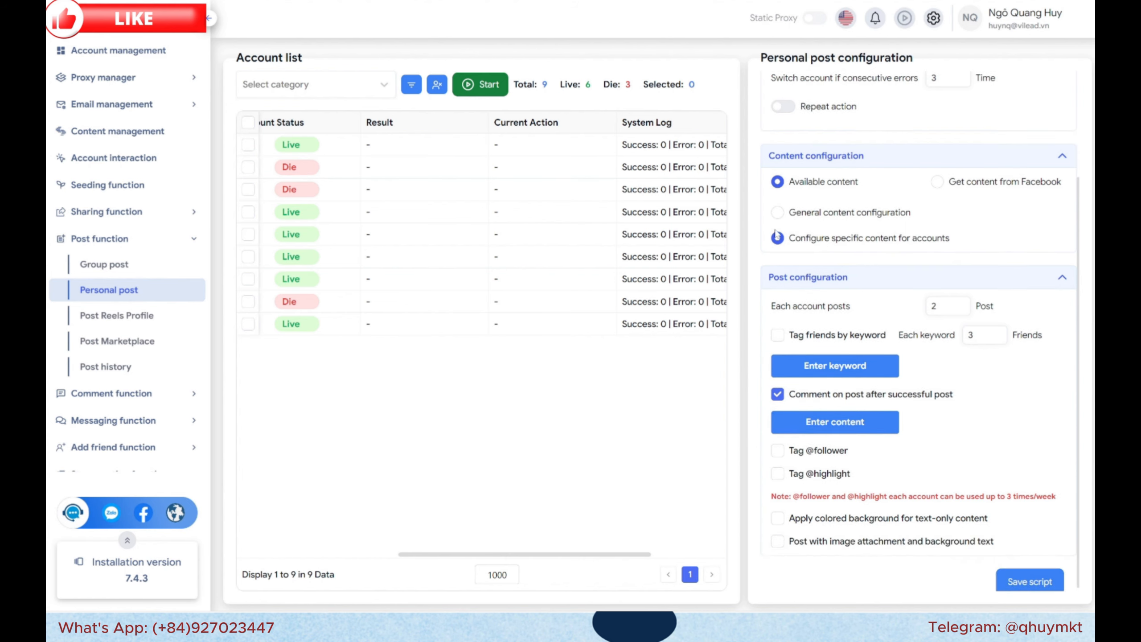
click(778, 214)
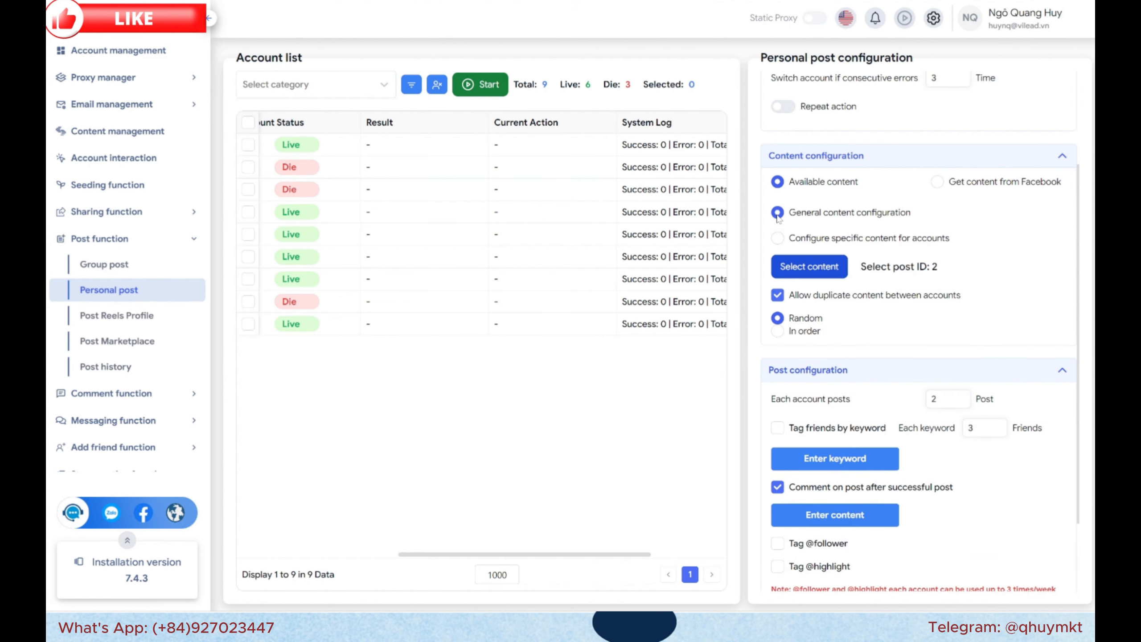
click(822, 270)
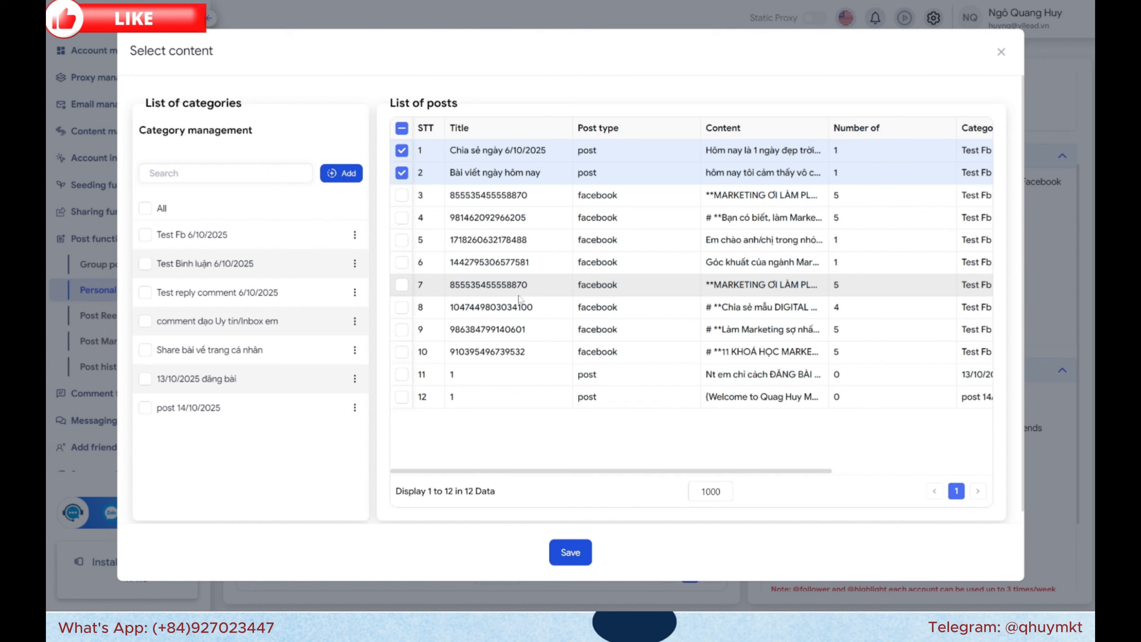
- Choose the single post from category post 14/10/2025 and save the selection
click(144, 407)
click(402, 150)
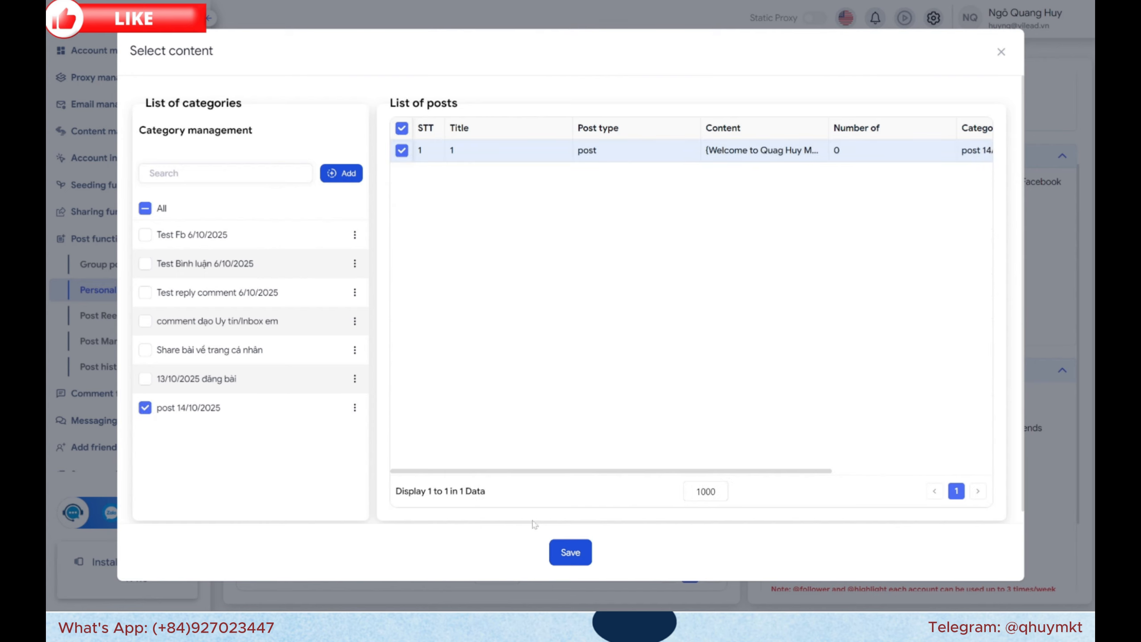
click(571, 552)
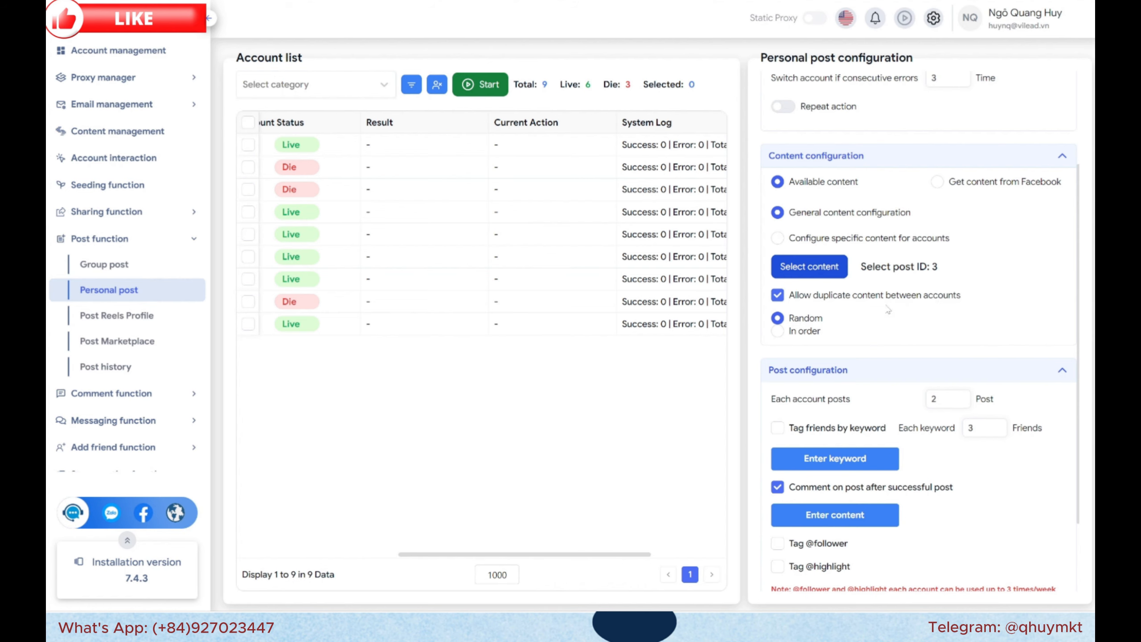
- With each account posting 1 post, tick account 4 in the Account list
scroll(806, 320, down, 2)
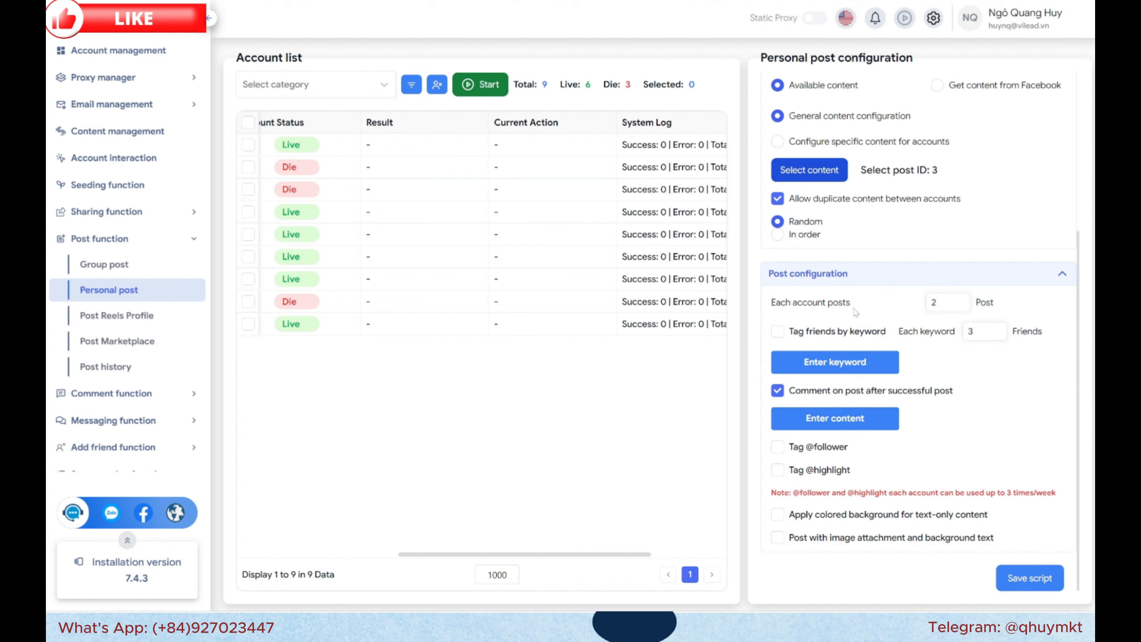
mouse_move(960, 302)
scroll(700, 270, left, 6)
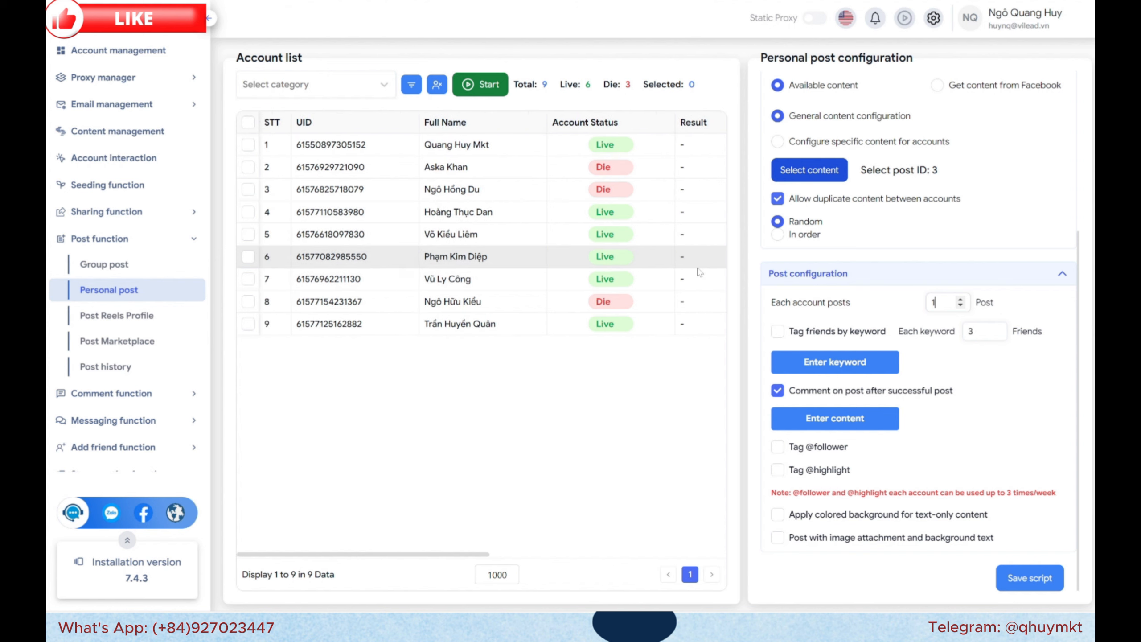
click(248, 212)
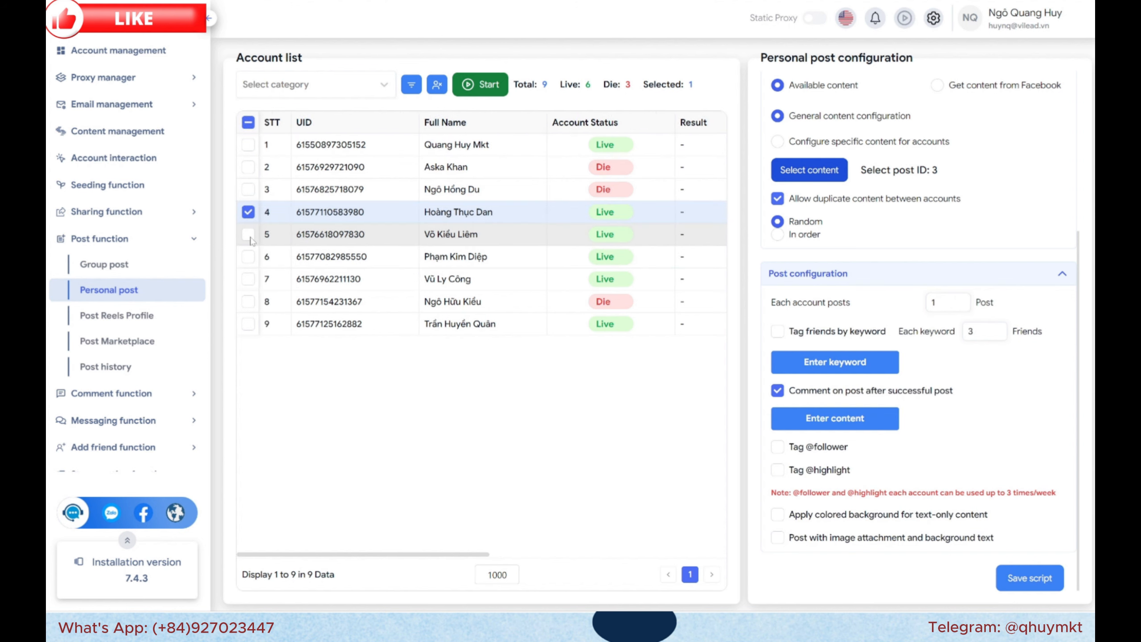
- Add account 5 and replace the tag-friends keywords with Tony, Marie and Mark
click(248, 234)
click(874, 364)
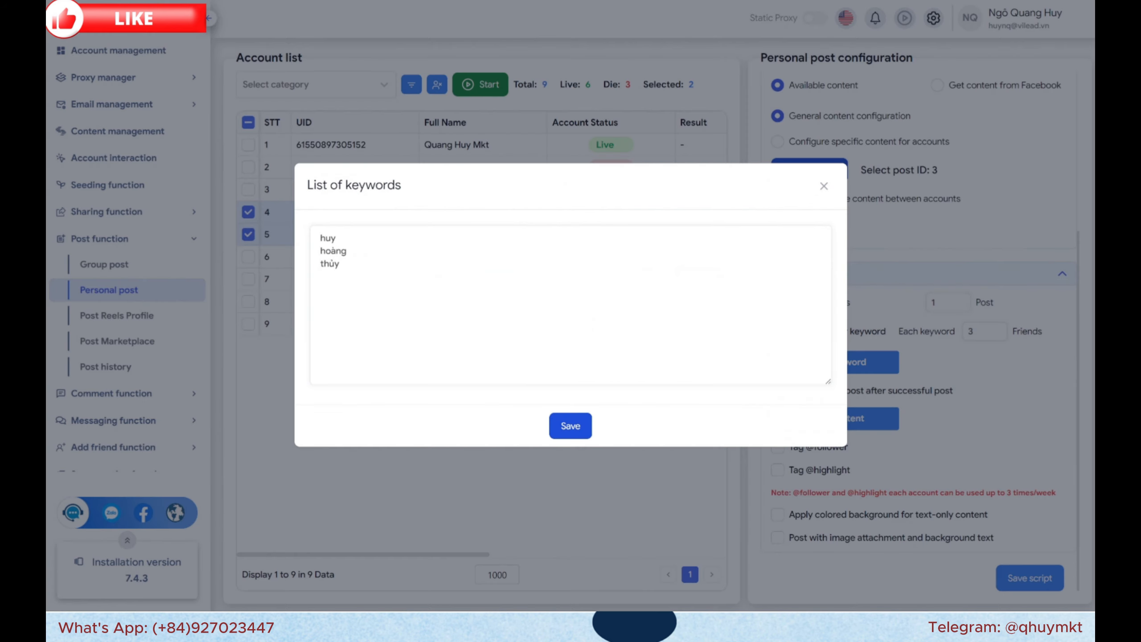
key(ctrl+a)
text(To)
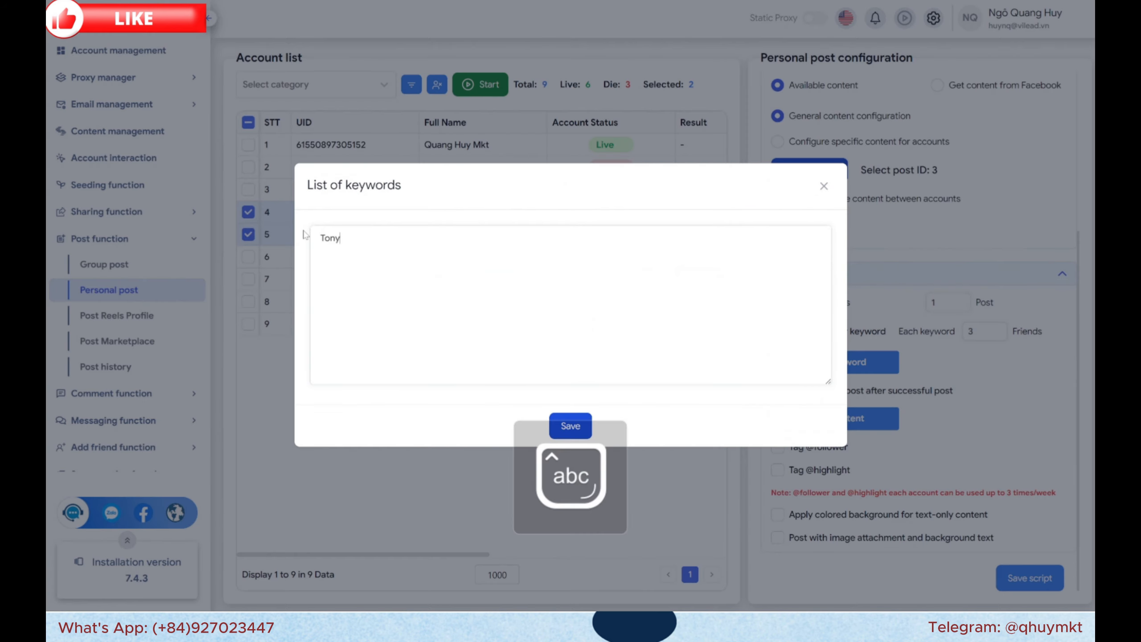
text(ny M)
key(Caps_Lock)
text(arlE)
key(Caps_Lock)
key(BackSpace)
text(e)
key(Return)
text(Mark)
click(570, 425)
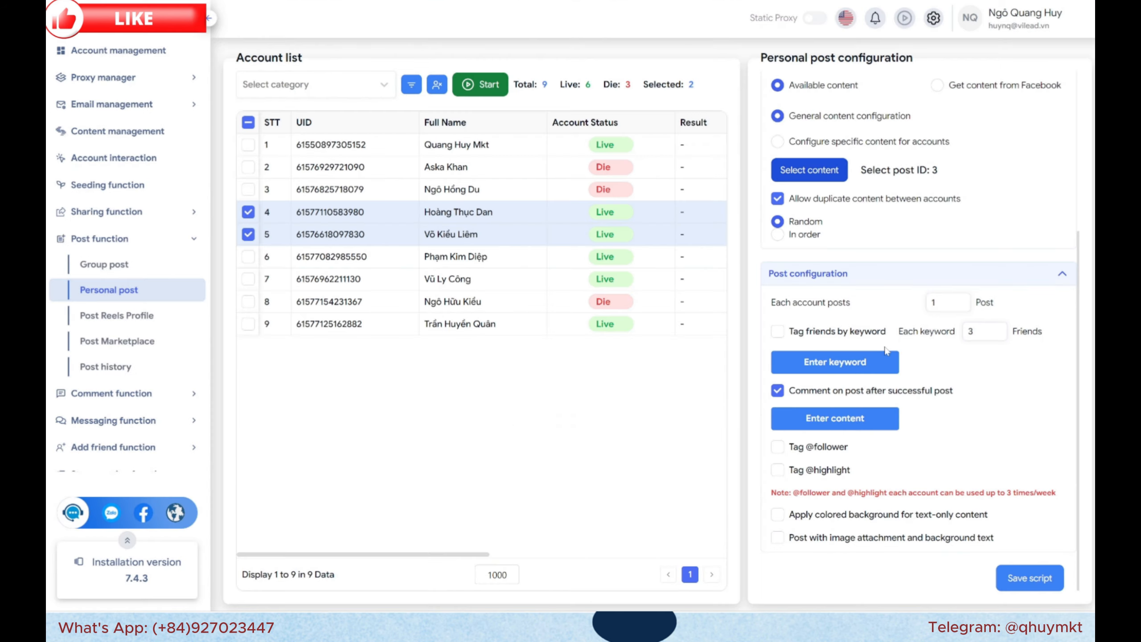
- Leave tag-friends-by-keyword off and clear the existing after-post comment lines
click(785, 331)
click(785, 332)
click(842, 426)
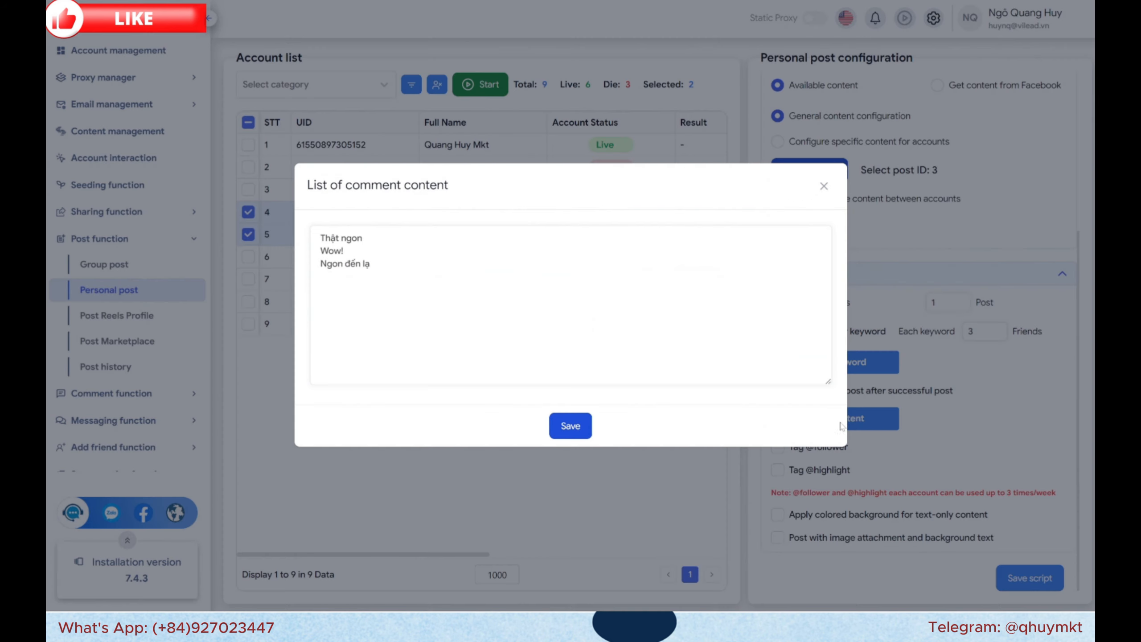
key(ctrl+a)
key(BackSpace)
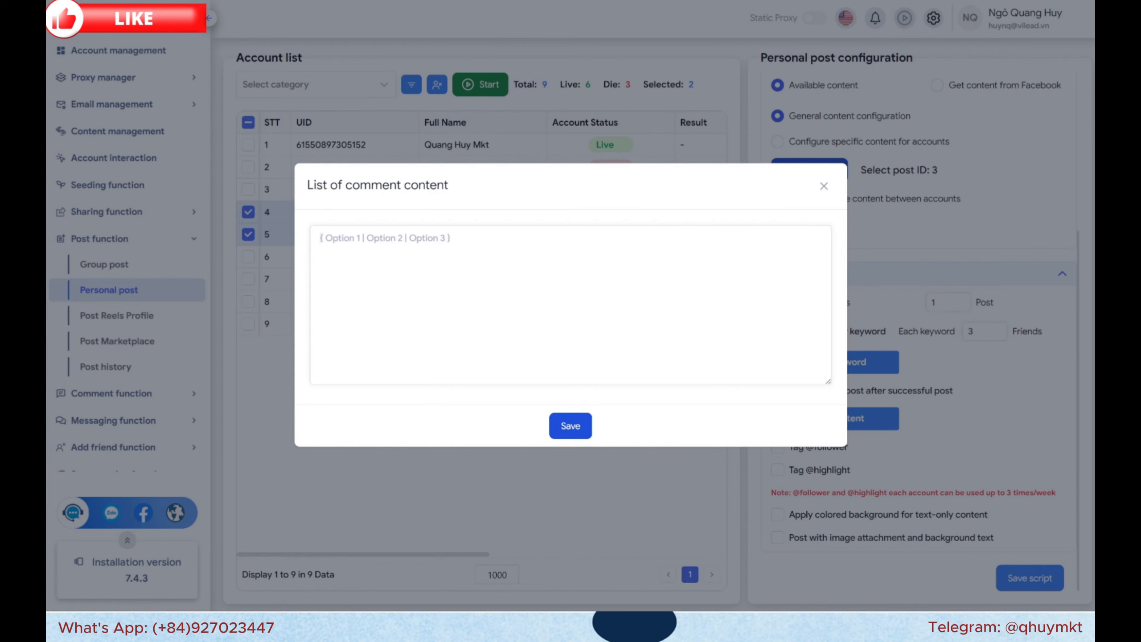
- Enter the comment {Wow, so beautiful | Nice to meet you} and save it
text({})
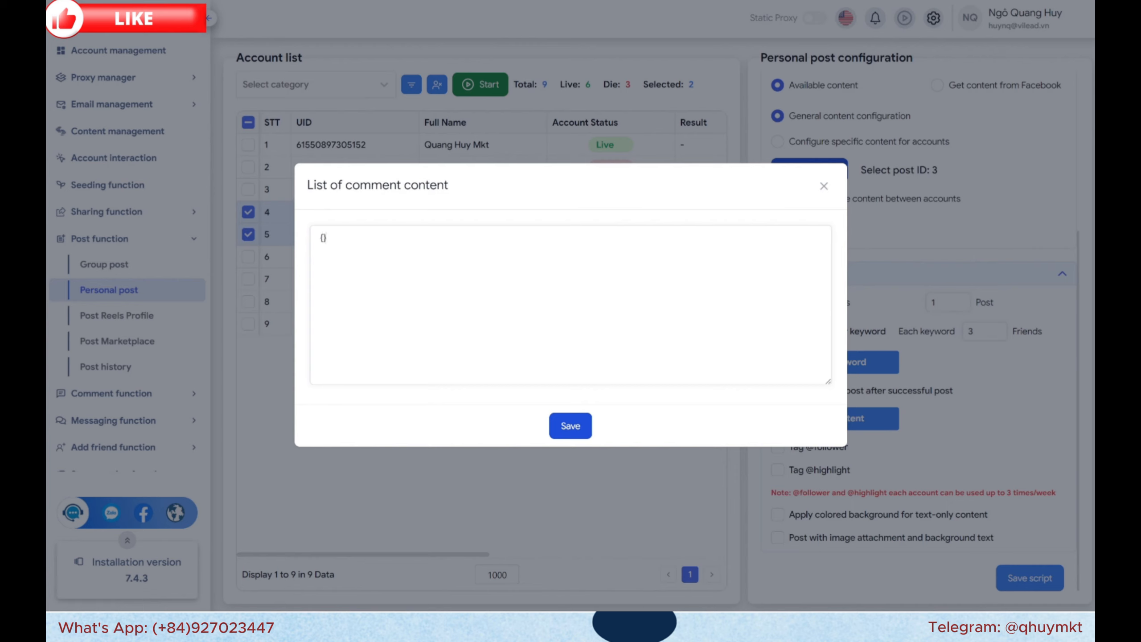
key(Caps_Lock)
text(WO)
key(Caps_Lock)
text(w)
key(BackSpace)
key(BackSpace)
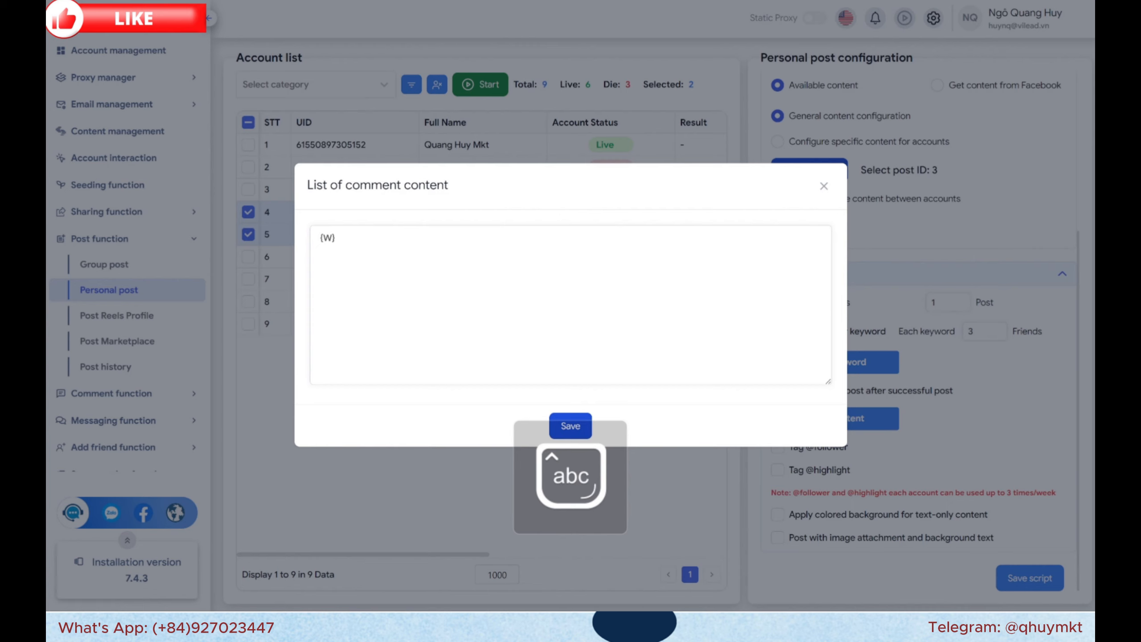
text(ow, so beautiful )
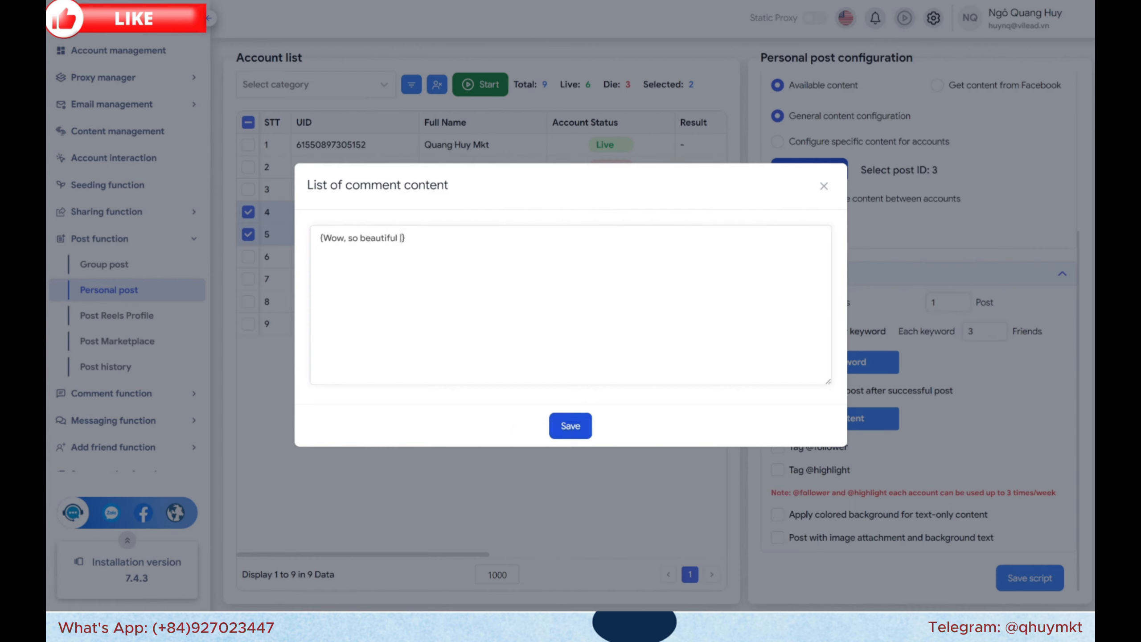
text(|)
key(Caps_Lock)
text(N)
key(Caps_Lock)
text(ice t)
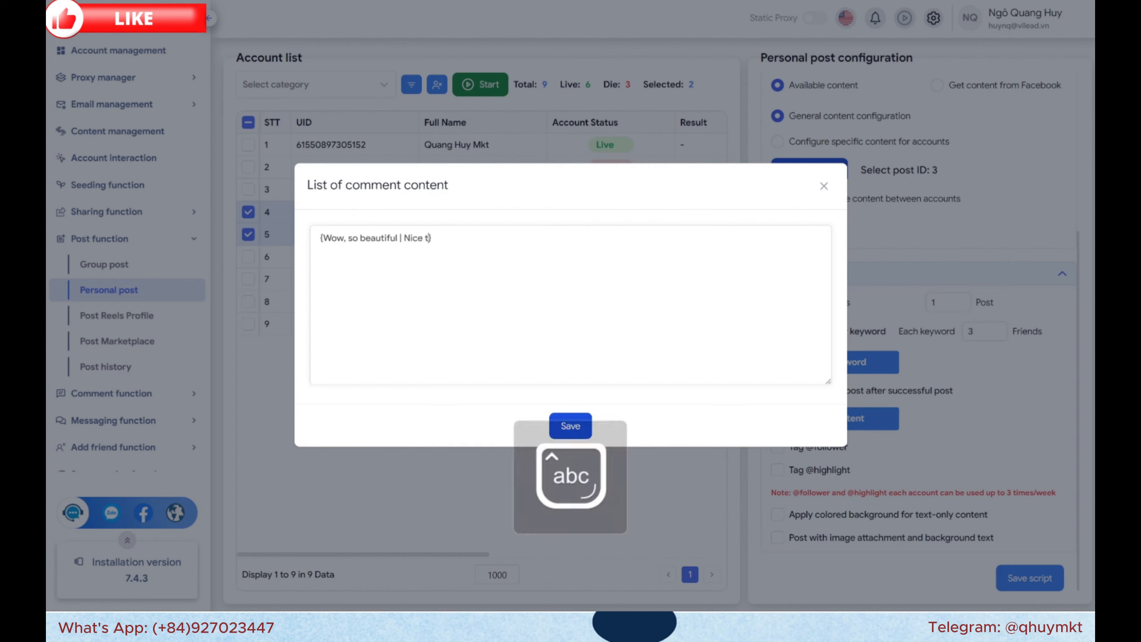
text(o me)
key(BackSpace)
text(meet you)
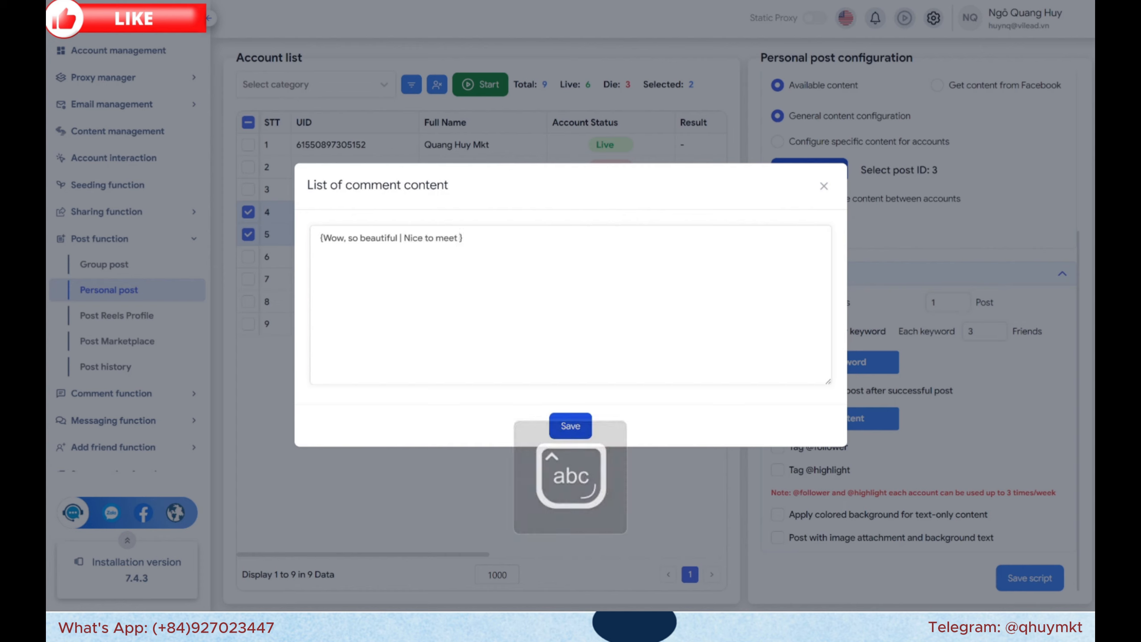
click(570, 427)
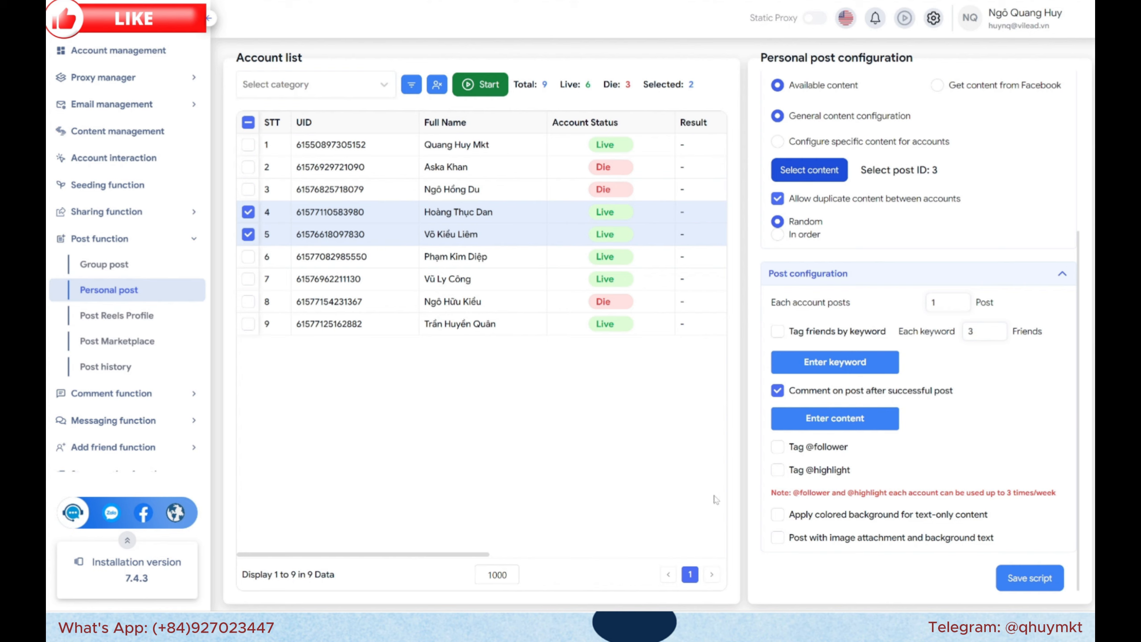
- Give text-only posts a colored background and save the configuration as script 14/10/2025
click(782, 515)
click(1025, 579)
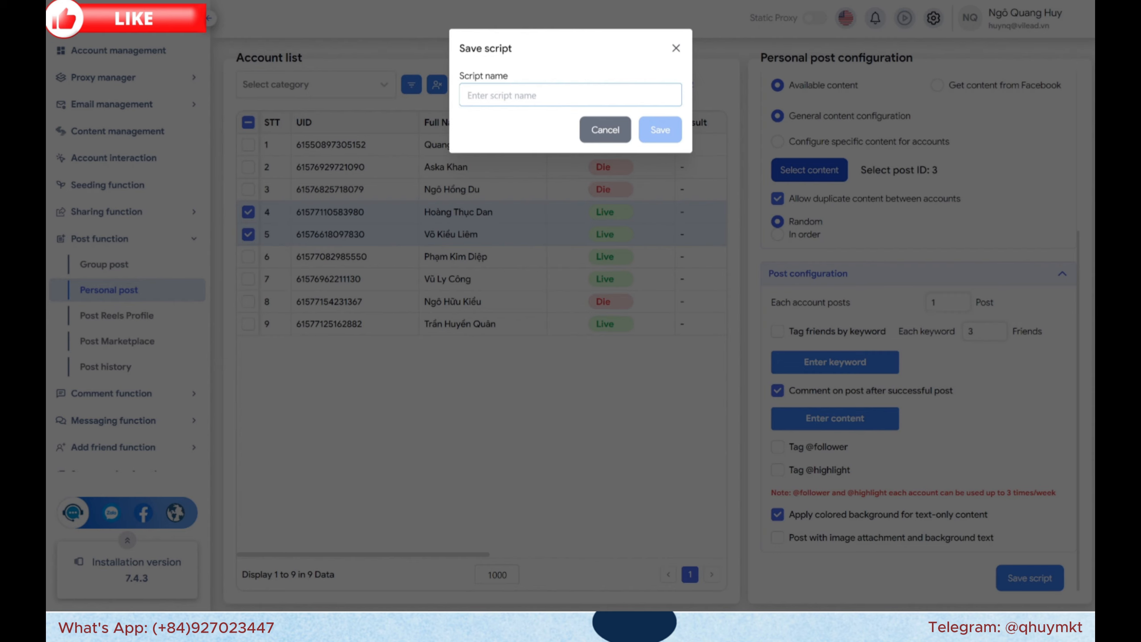
text(14/10/2)
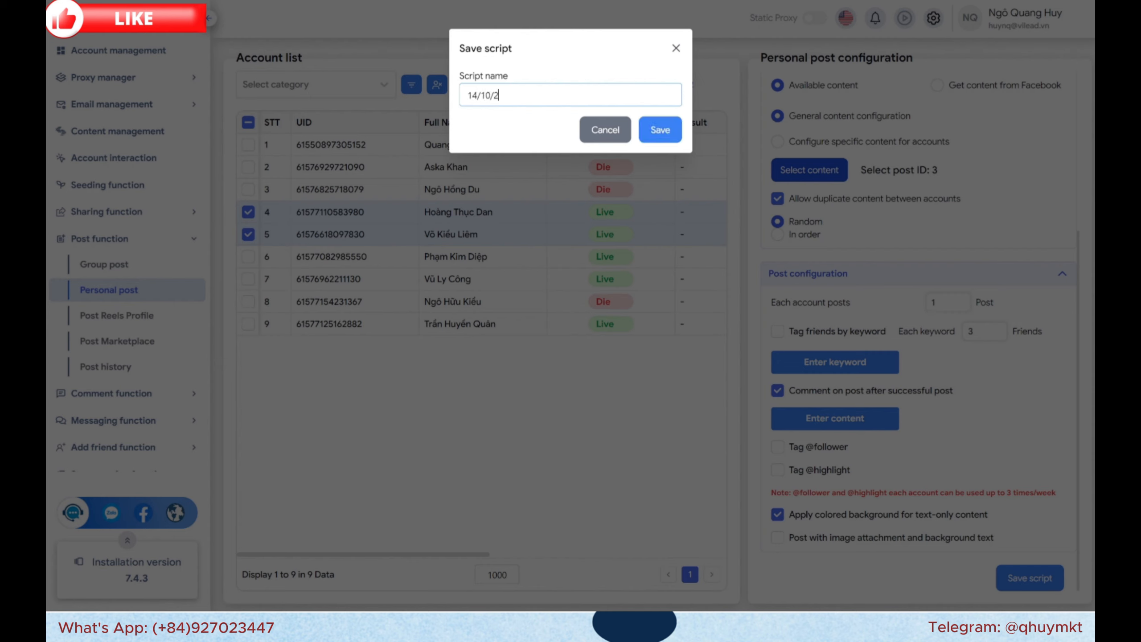
text(025)
click(661, 129)
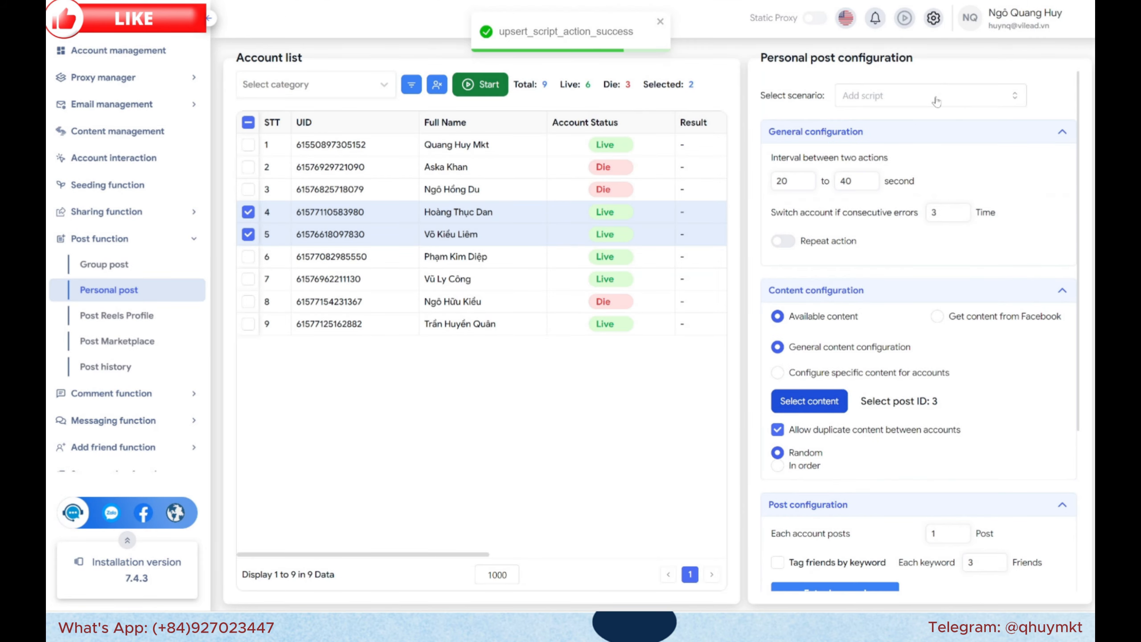
- Load script 14/10/2025 and start the posting run on accounts 4 and 5
click(935, 99)
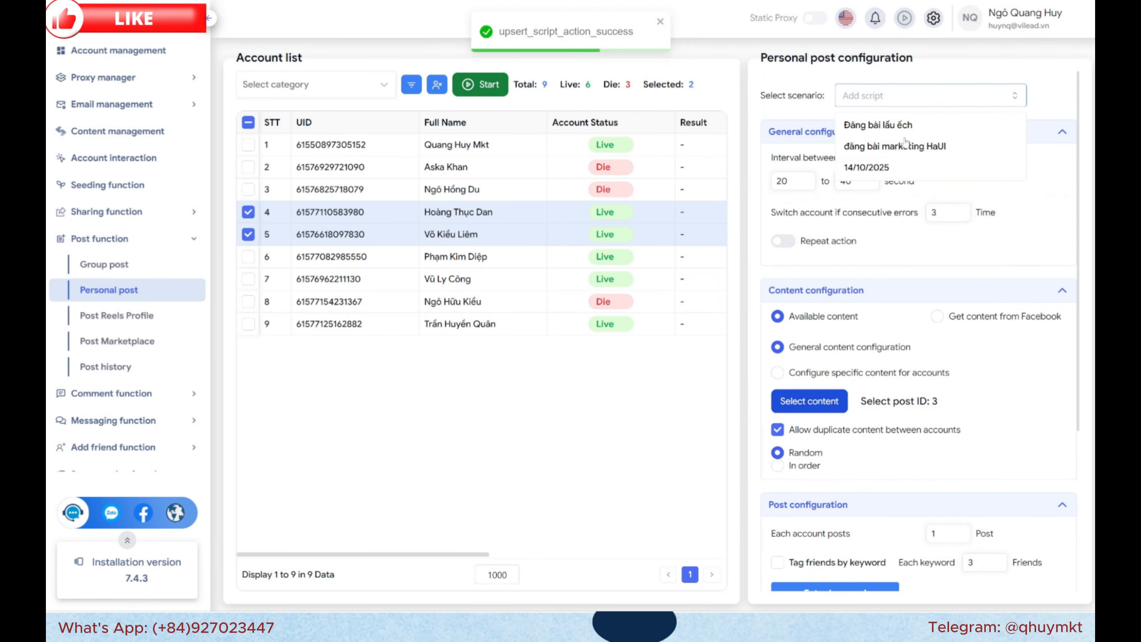
click(867, 167)
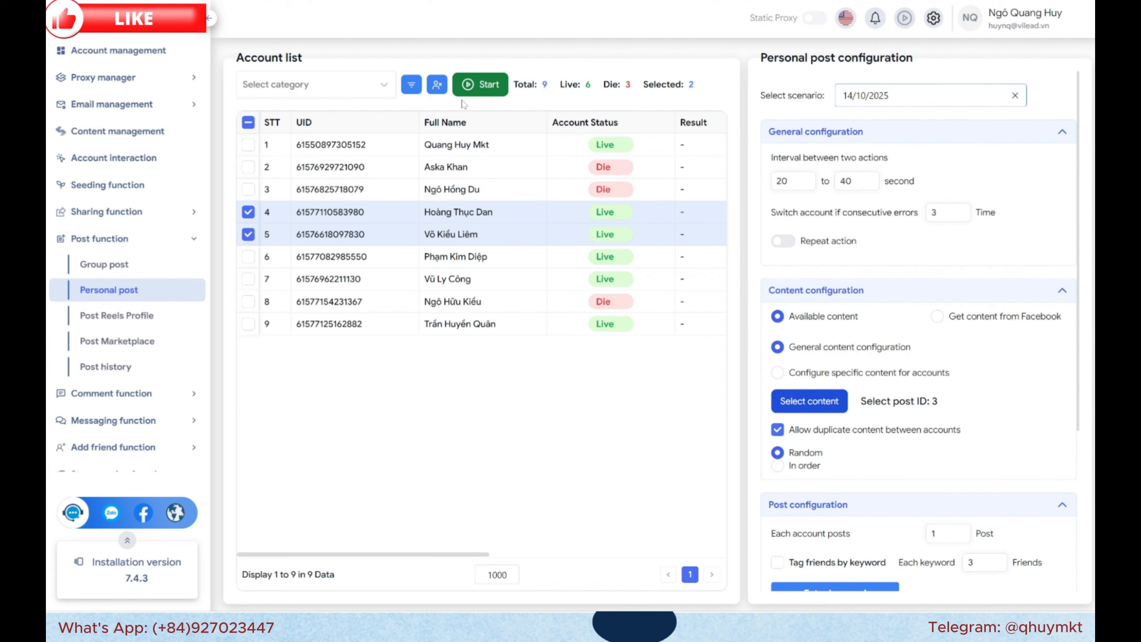
click(480, 86)
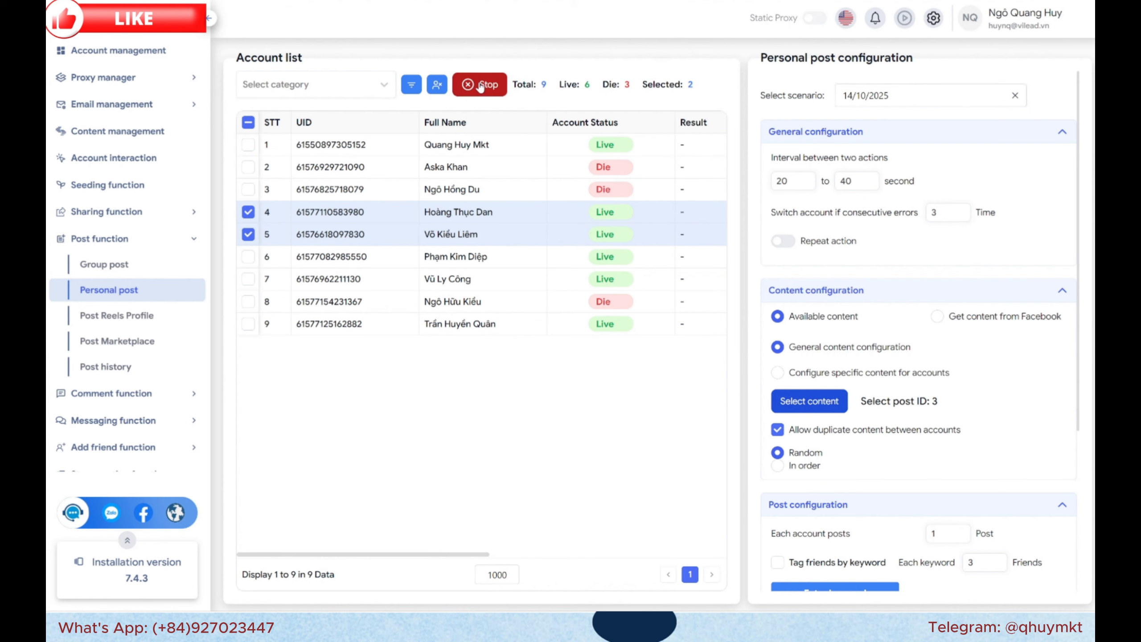
scroll(557, 182, right, 5)
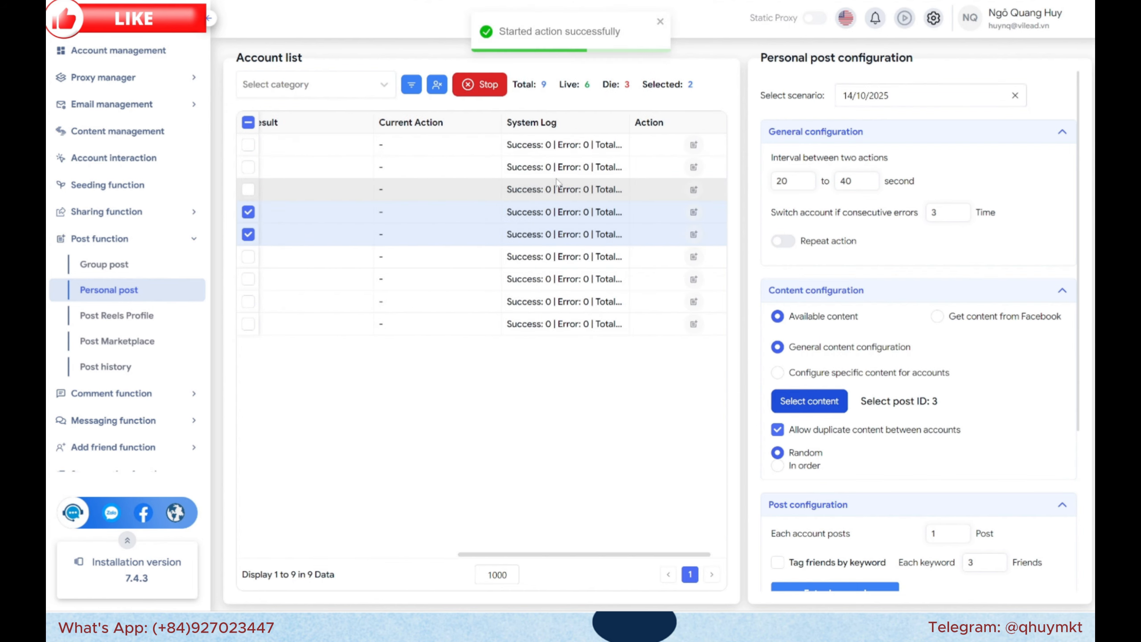
scroll(558, 182, left, 1)
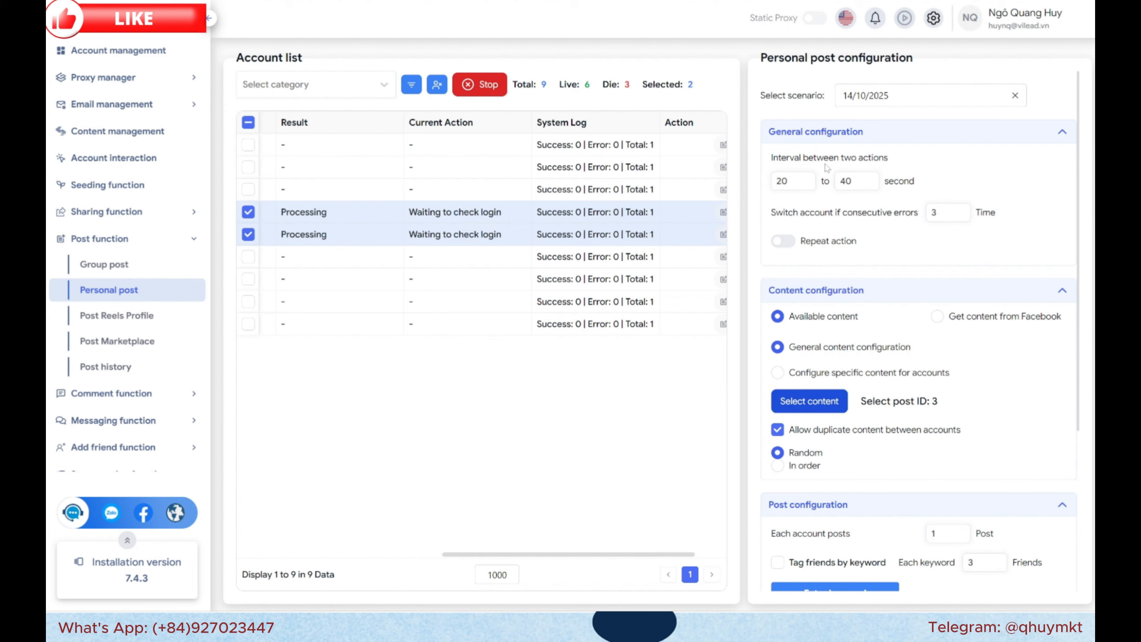
- Select all Post history entries and export them to an Excel file with the default name
click(155, 365)
scroll(491, 222, down, 5)
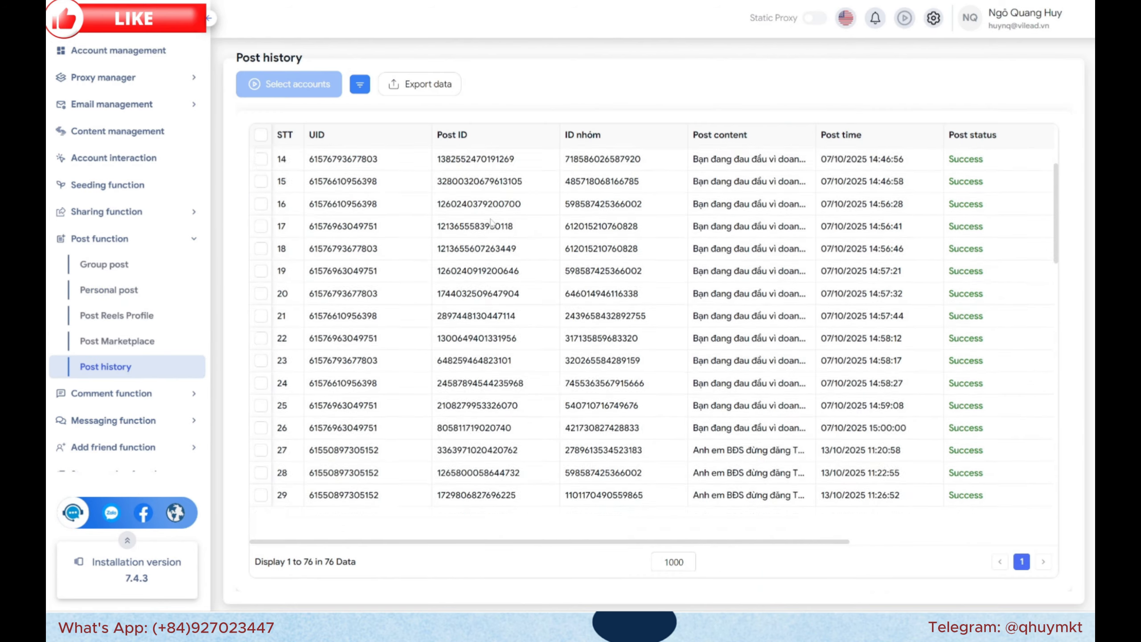
scroll(491, 222, down, 10)
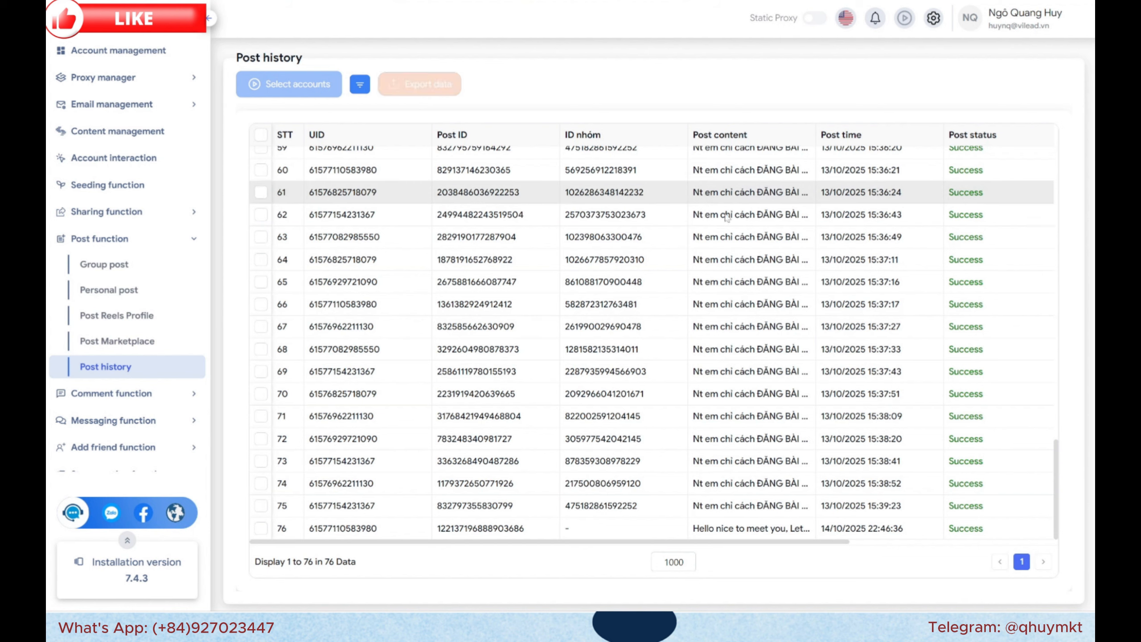
scroll(470, 163, up, 2)
scroll(469, 163, right, 1)
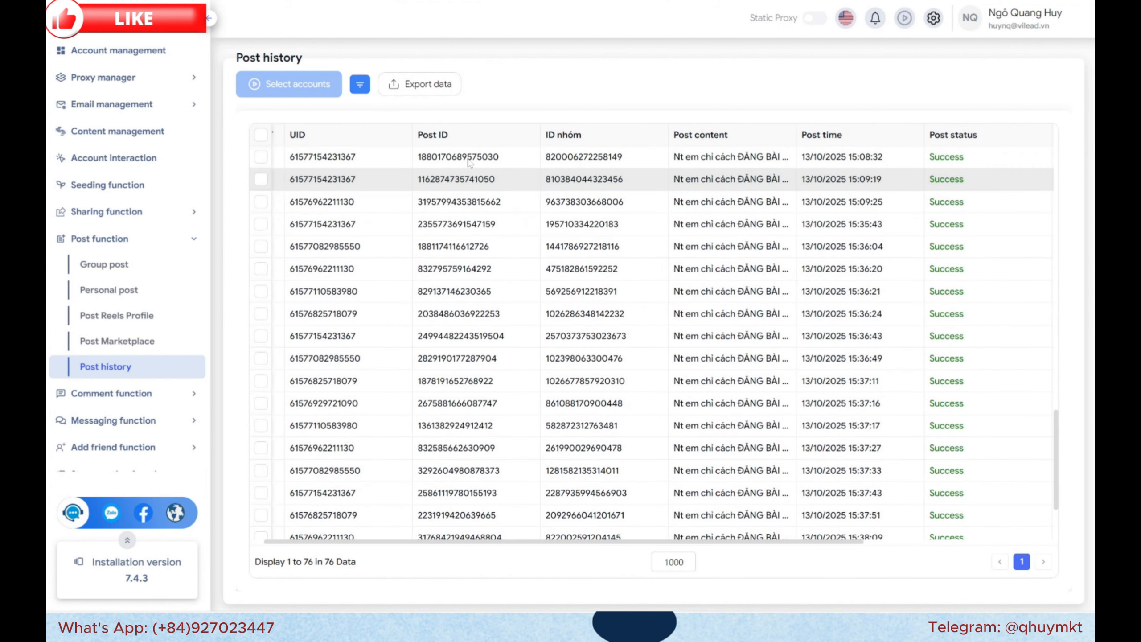
click(448, 87)
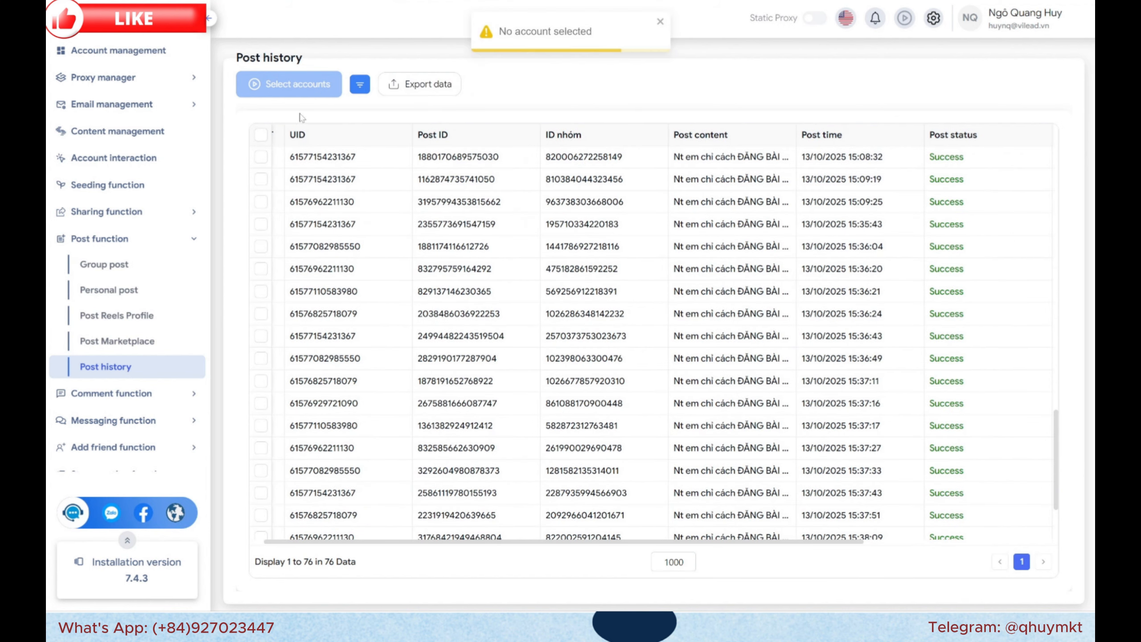
click(261, 134)
scroll(389, 281, down, 3)
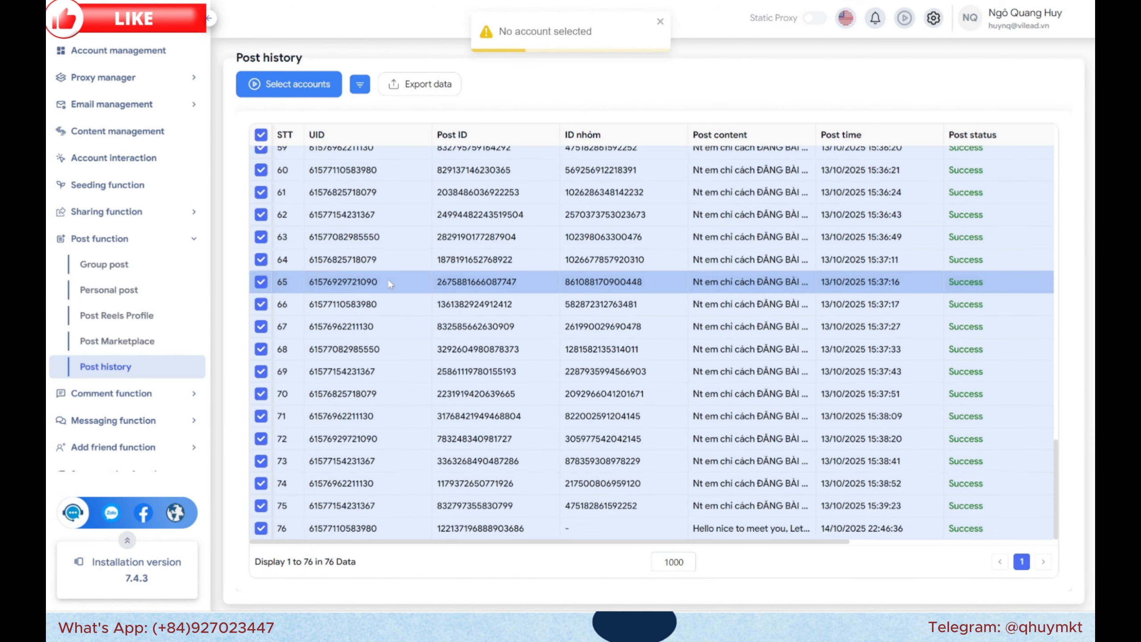
click(428, 88)
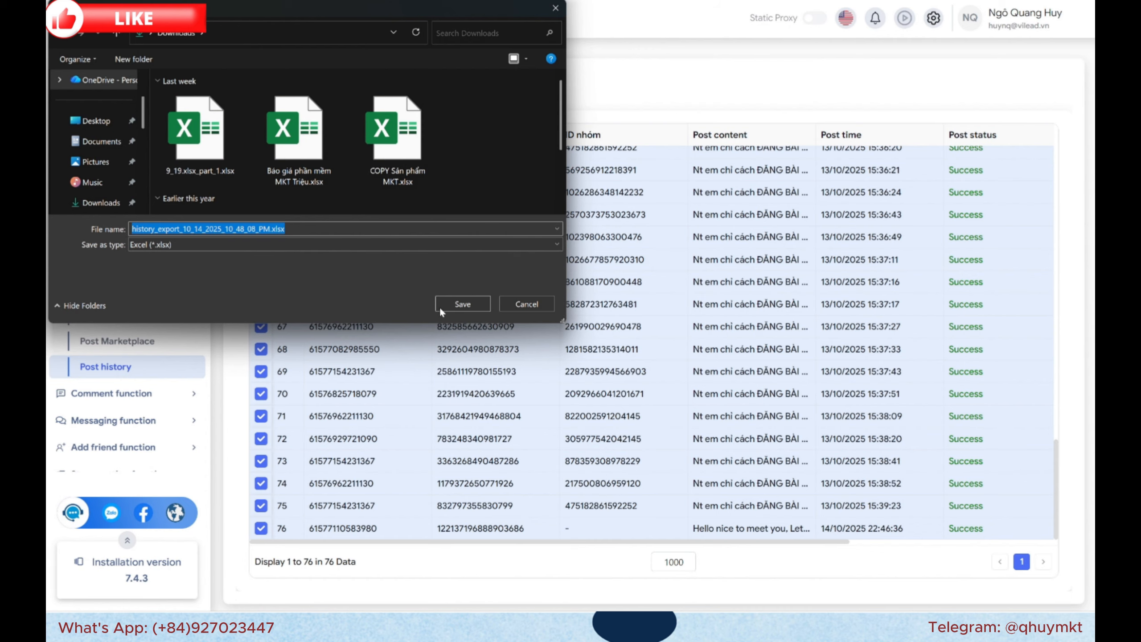
click(462, 305)
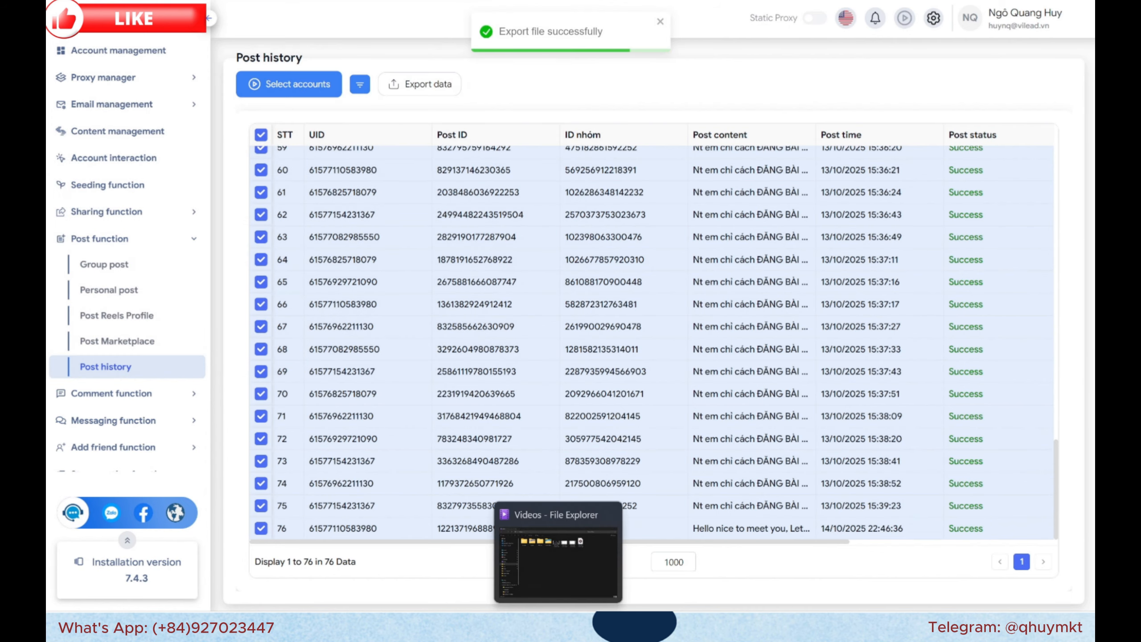
- Open history_export_10_14_2025_10_48_08_PM.xlsx from the Downloads folder in Excel
click(551, 570)
click(178, 530)
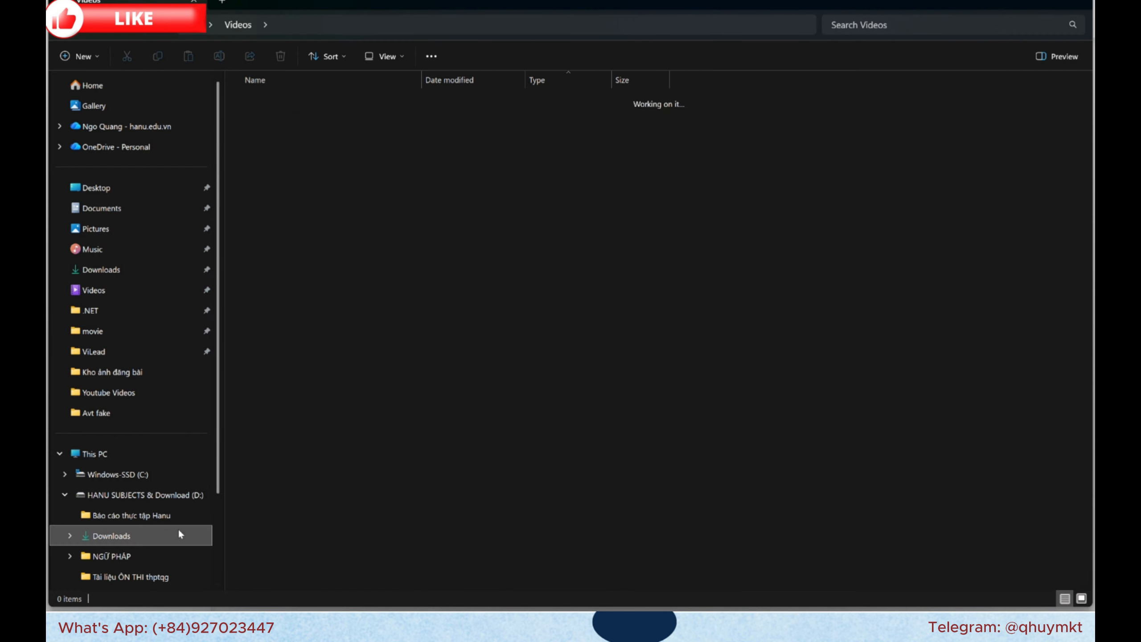
double_click(407, 118)
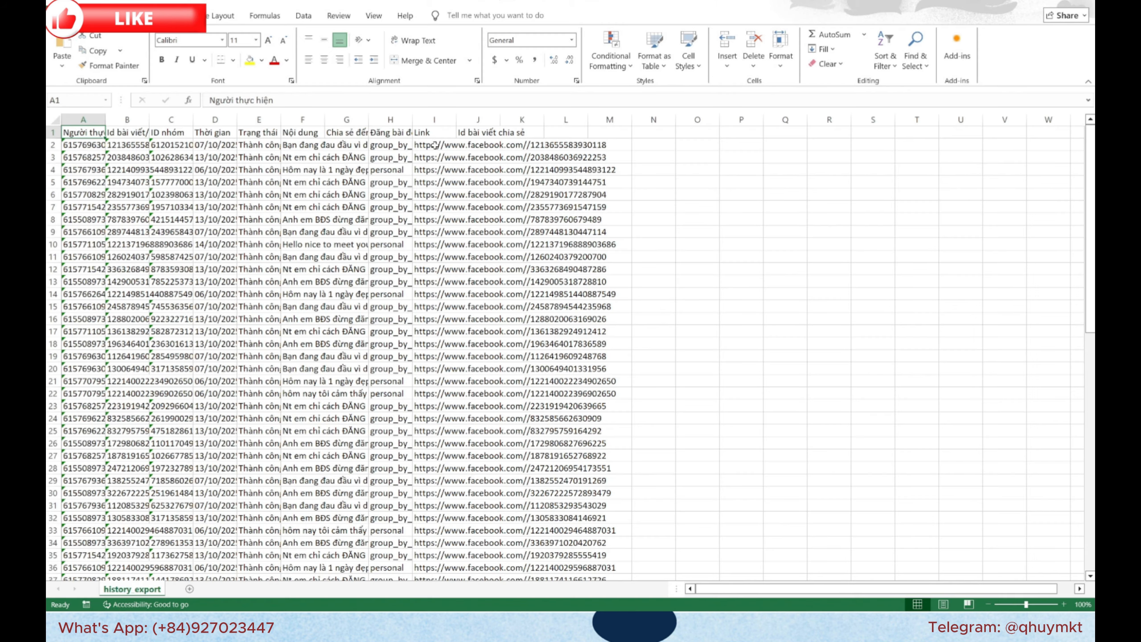
- Select the exported post links in I2:I39, then return to Vilead's Account management list
click(434, 145)
drag(431, 183, 429, 584)
scroll(562, 351, up, 11)
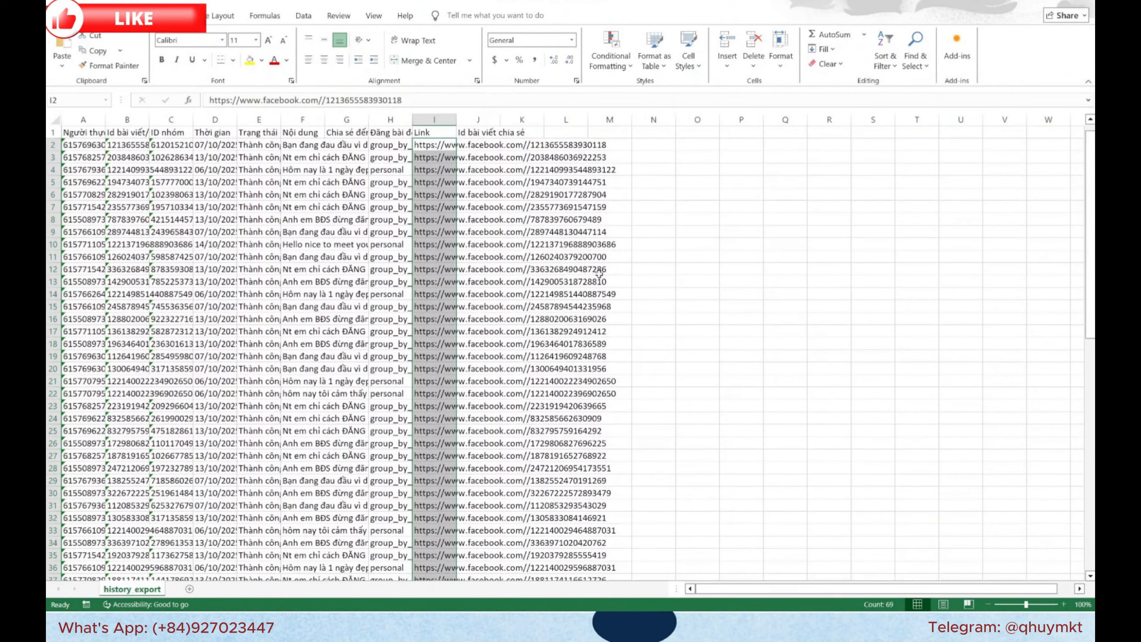
click(595, 270)
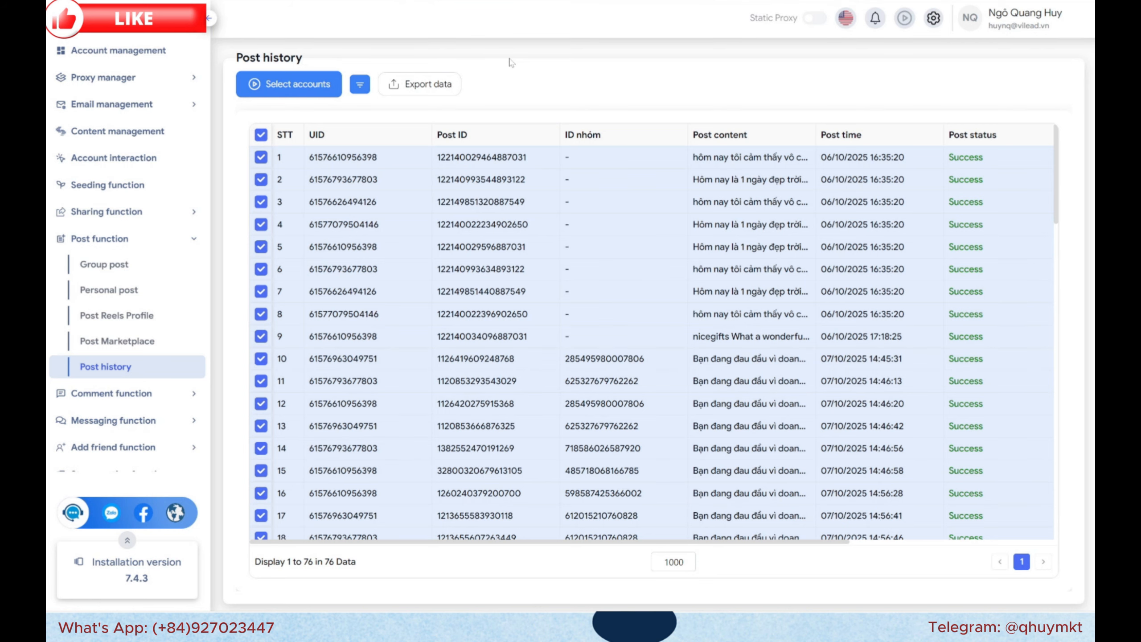
click(177, 64)
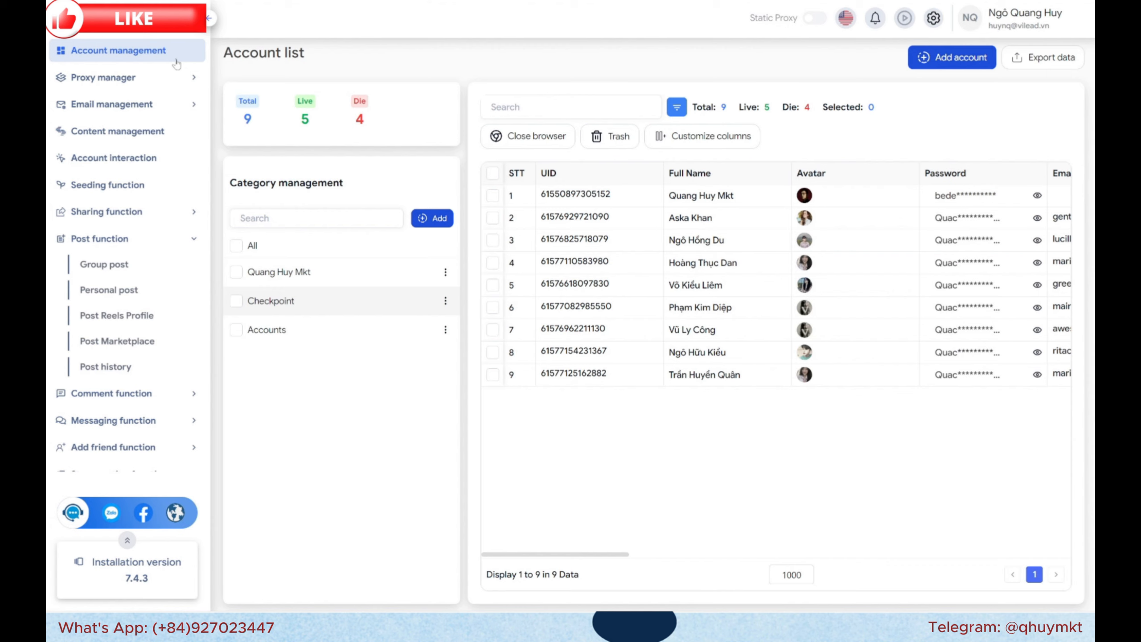